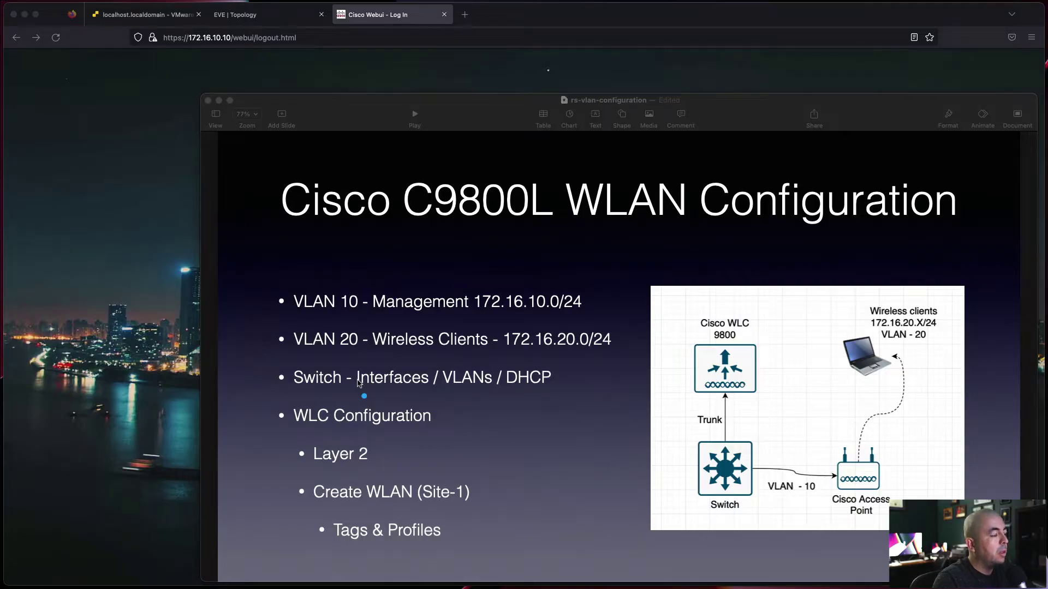
# Step: Annotate the slide's VLAN 10 and VLAN 20 lines, the AP and clients, and the Layer 2 and Tags & Profiles bullets
pyautogui.moveTo(313, 315); pyautogui.dragTo(463, 312)
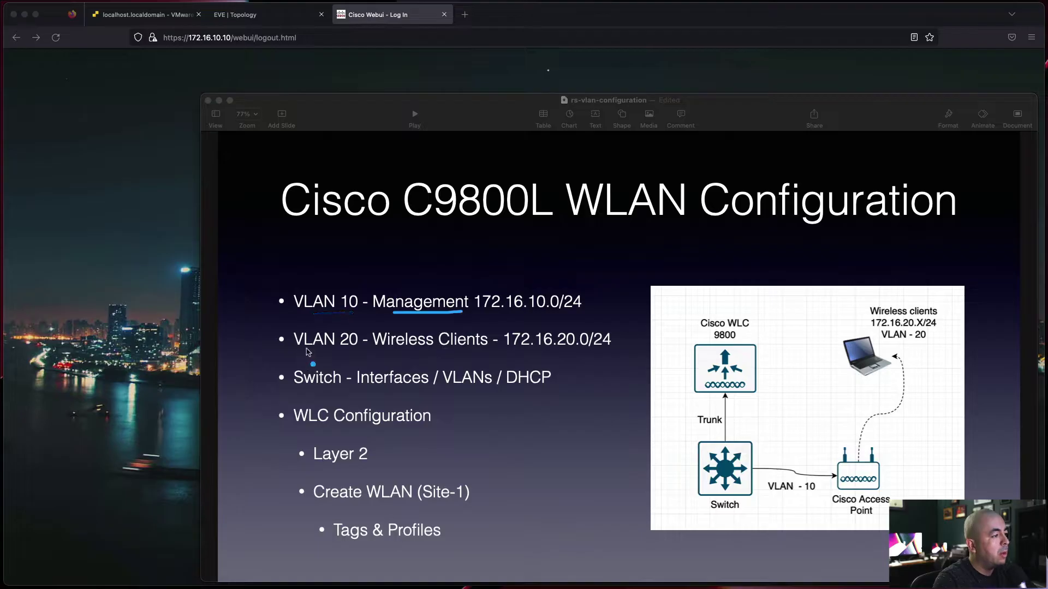
pyautogui.moveTo(306, 351); pyautogui.dragTo(491, 351)
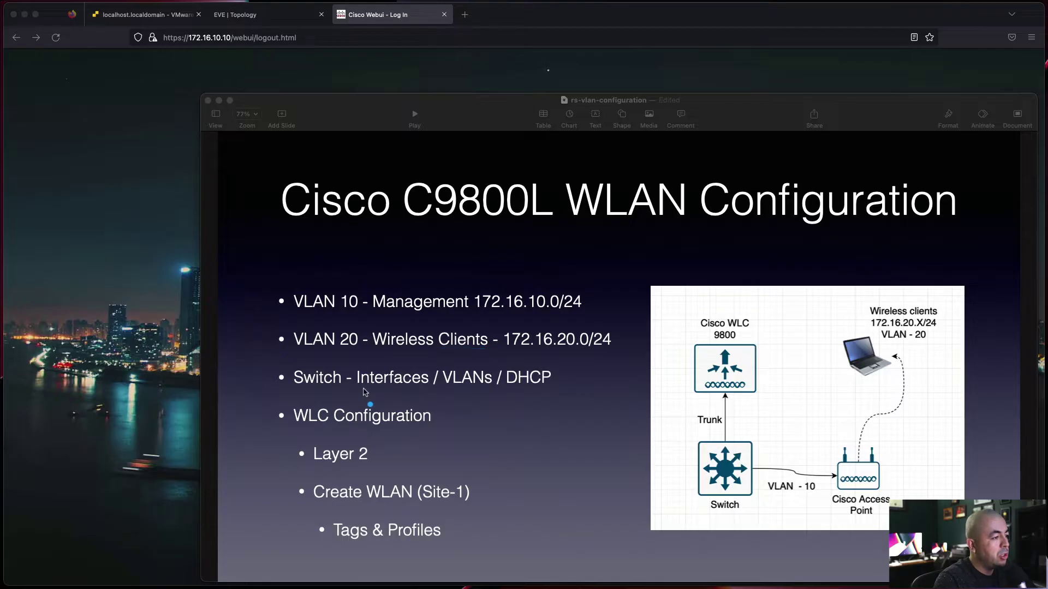
pyautogui.moveTo(358, 389); pyautogui.dragTo(538, 387)
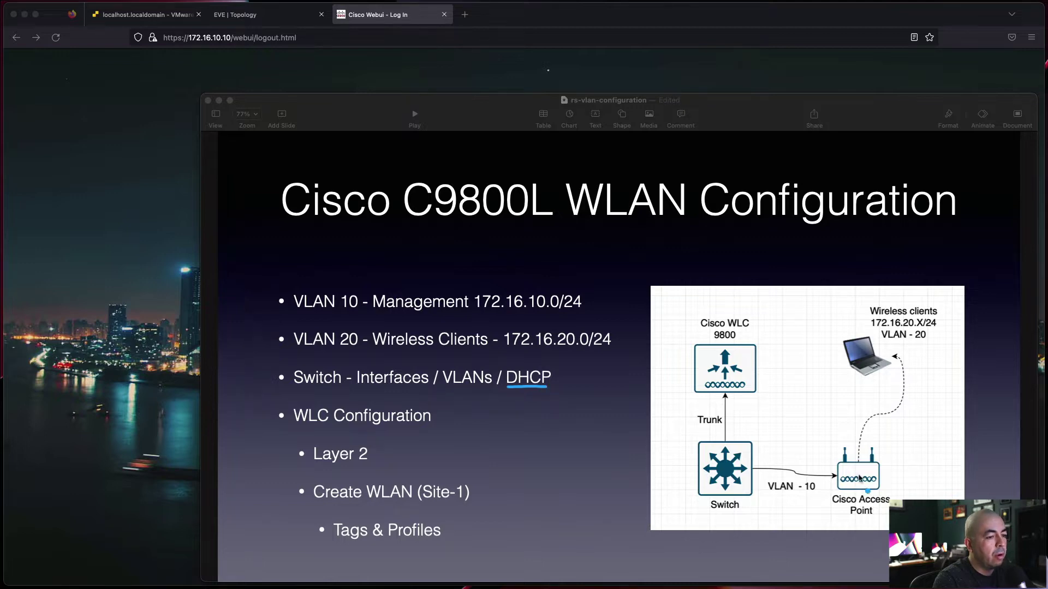
pyautogui.moveTo(869, 445)
pyautogui.mouseDown()
pyautogui.moveTo(876, 508)
pyautogui.moveTo(861, 445)
pyautogui.mouseUp()
pyautogui.moveTo(848, 380); pyautogui.dragTo(930, 382)
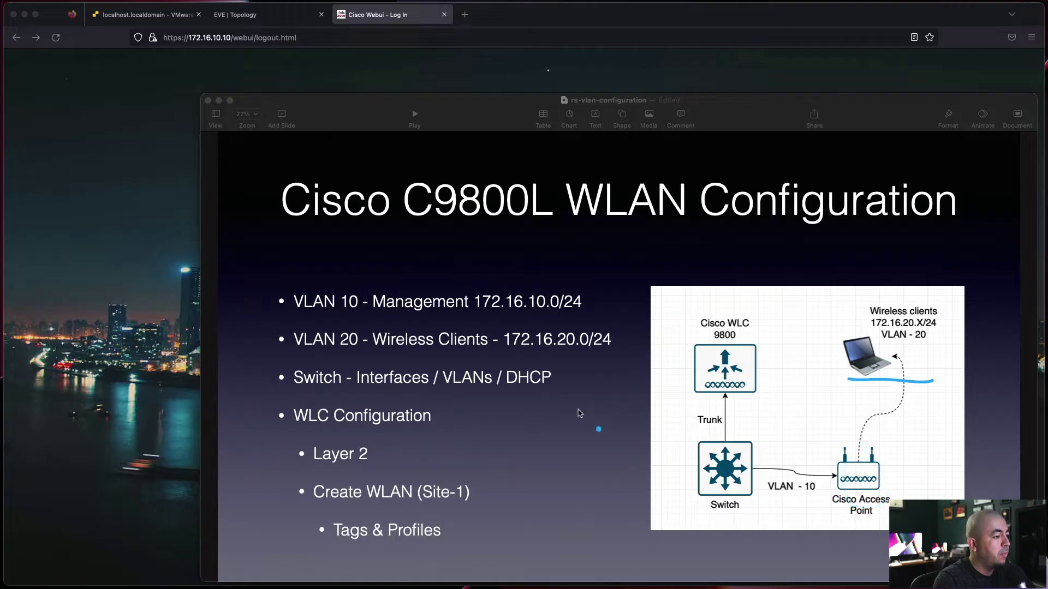
pyautogui.click(383, 453)
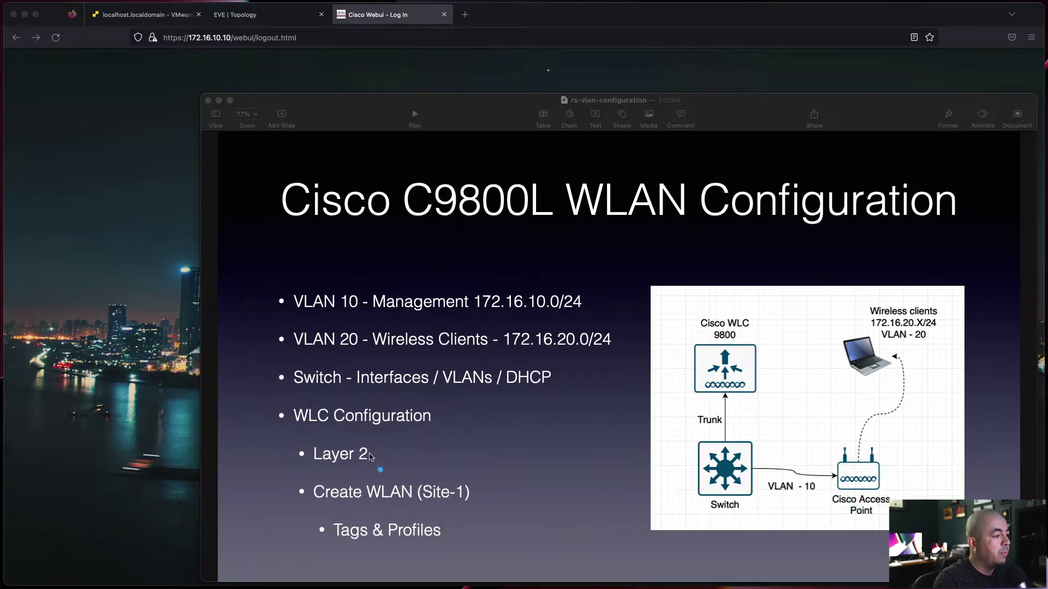
pyautogui.moveTo(301, 458)
pyautogui.mouseDown()
pyautogui.moveTo(409, 452)
pyautogui.moveTo(305, 479)
pyautogui.moveTo(420, 510)
pyautogui.moveTo(436, 473)
pyautogui.moveTo(372, 474)
pyautogui.mouseUp()
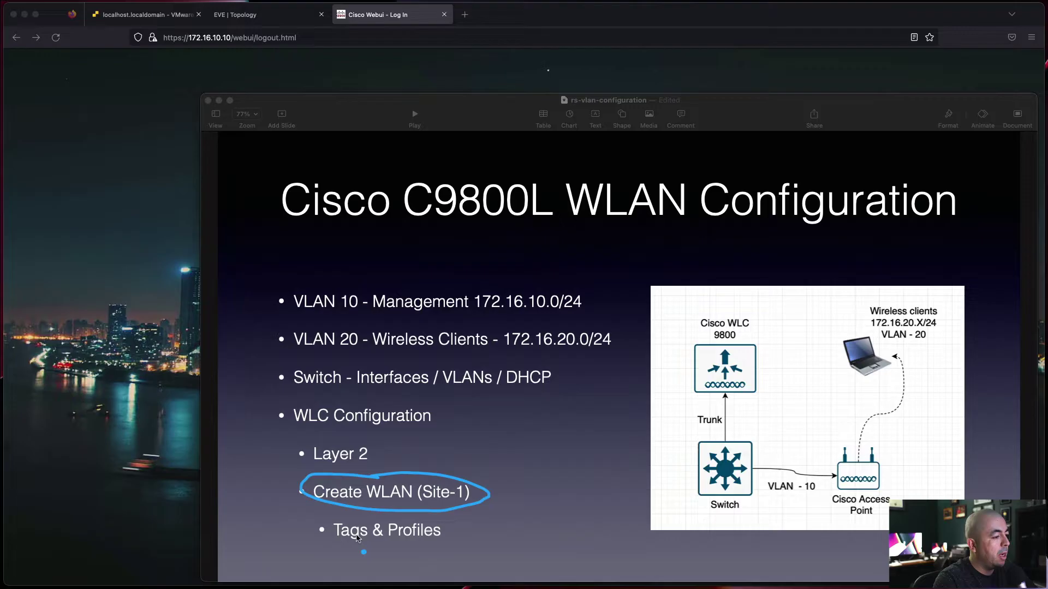
pyautogui.moveTo(338, 542); pyautogui.dragTo(449, 538)
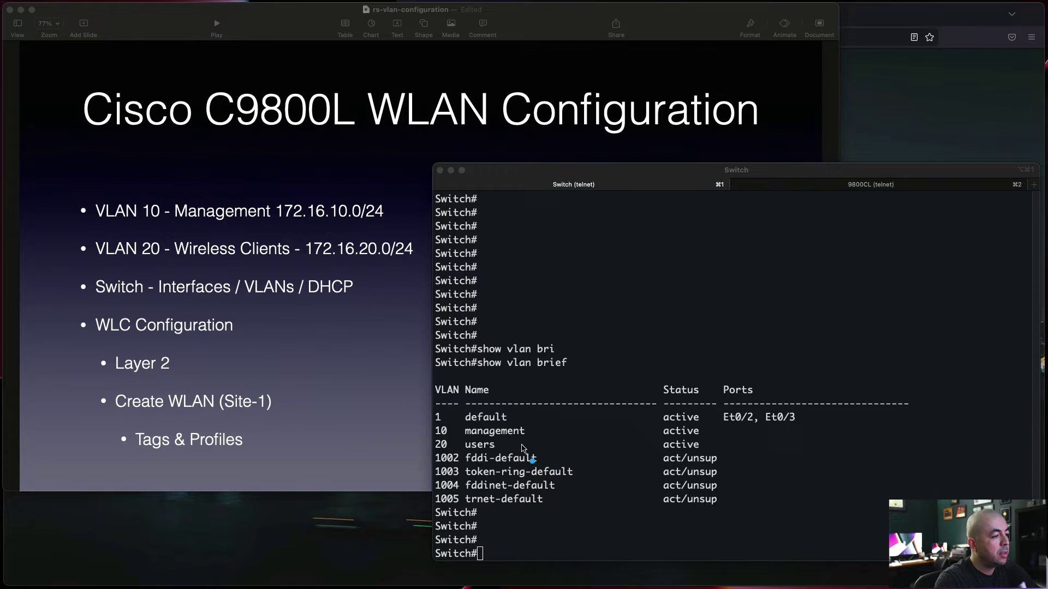
# Step: Mark the default, management and users VLAN rows and the connected Et0/1 trunk in the switch output
pyautogui.moveTo(465, 423); pyautogui.dragTo(525, 422)
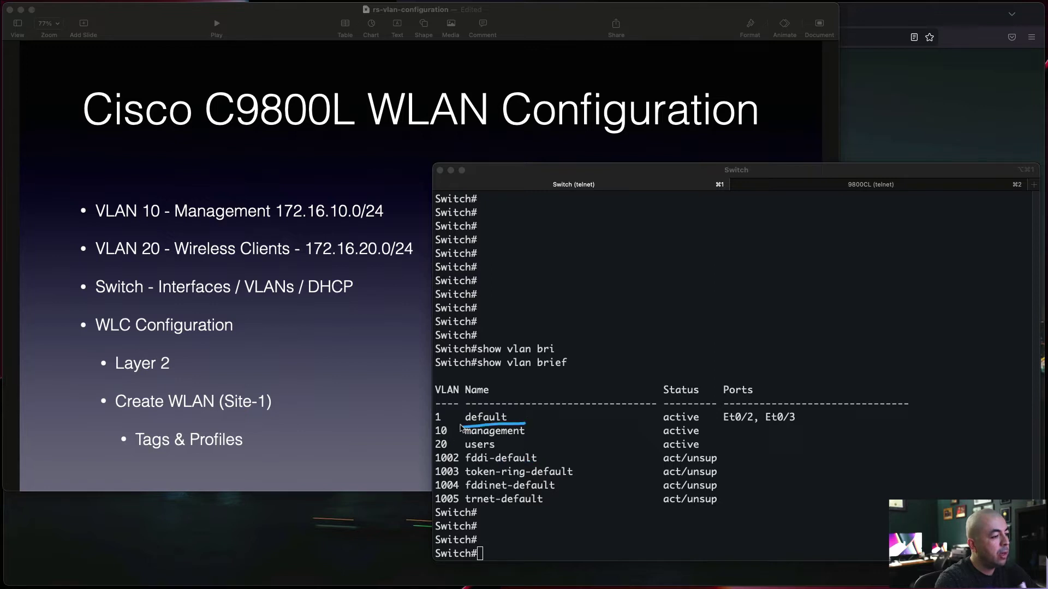
pyautogui.moveTo(461, 428)
pyautogui.mouseDown()
pyautogui.moveTo(421, 438)
pyautogui.moveTo(491, 456)
pyautogui.moveTo(535, 434)
pyautogui.moveTo(515, 422)
pyautogui.mouseUp()
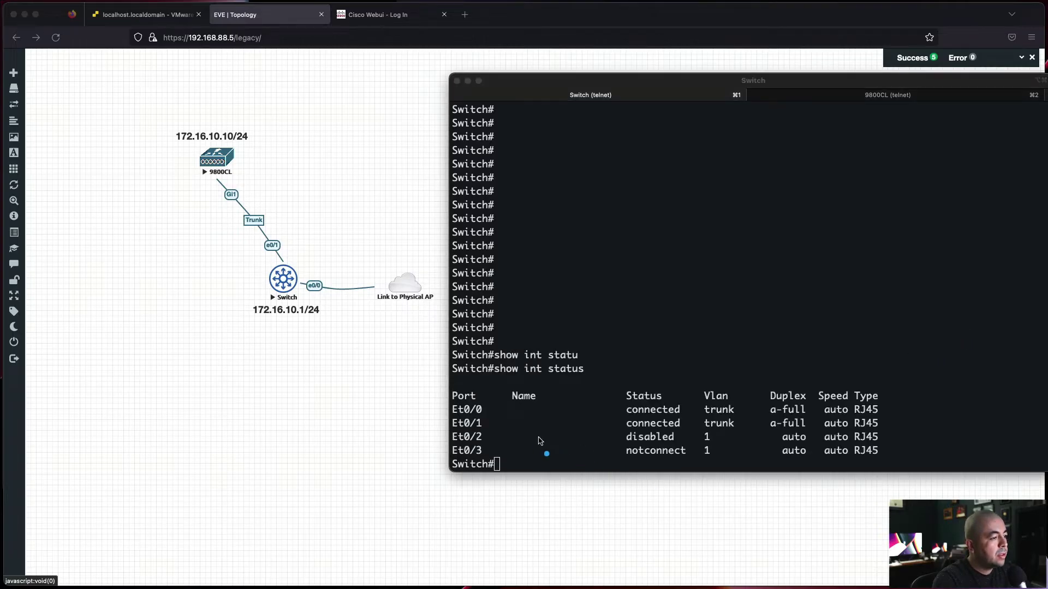
pyautogui.moveTo(486, 424); pyautogui.dragTo(721, 430)
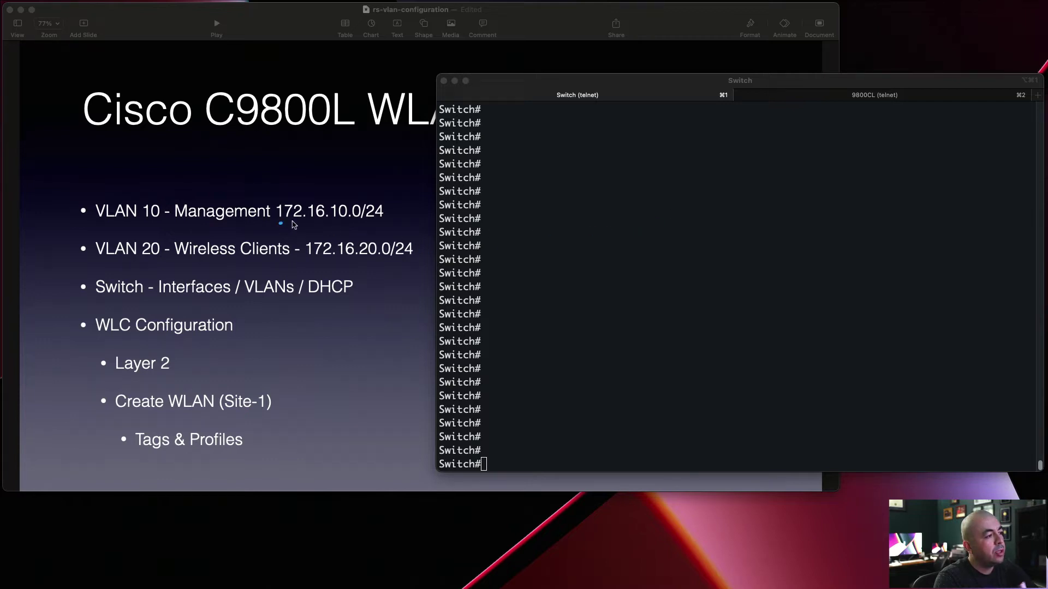
# Step: Run show ip int brief on the switch and mark the Vlan10/Vlan20 interfaces and 172.16.20.1
pyautogui.moveTo(279, 223); pyautogui.dragTo(381, 221)
pyautogui.moveTo(314, 261); pyautogui.dragTo(417, 261)
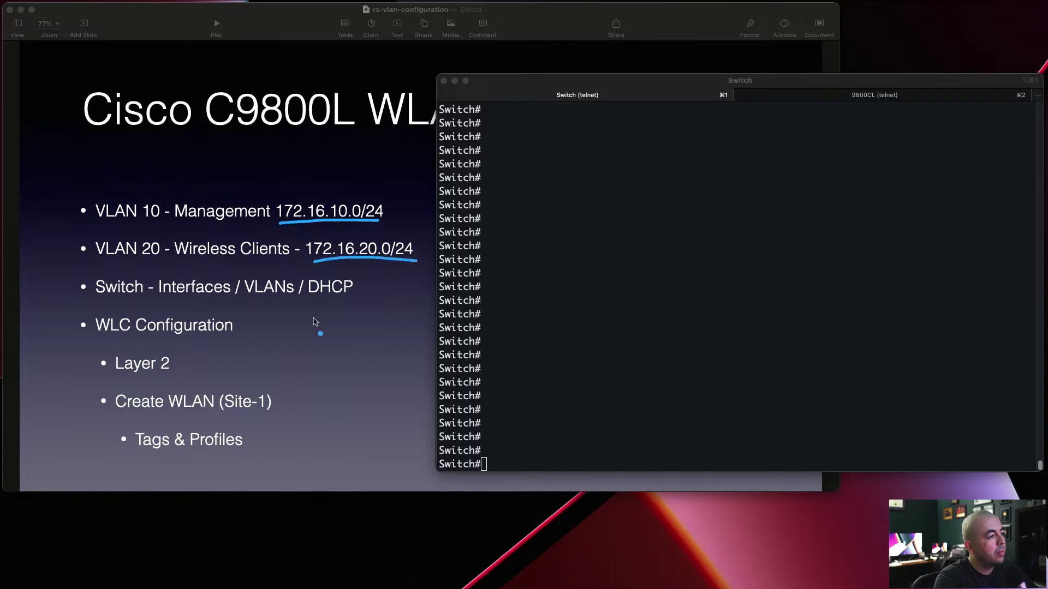
pyautogui.moveTo(311, 299); pyautogui.dragTo(358, 297)
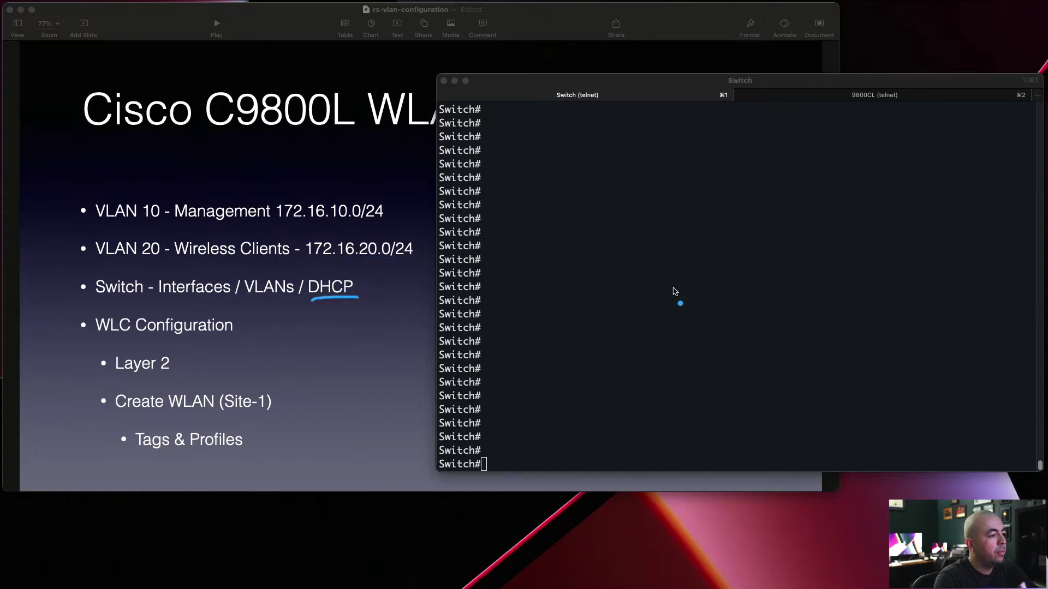
pyautogui.write('show ip int bri')
pyautogui.press('Tab')
pyautogui.press('Return')
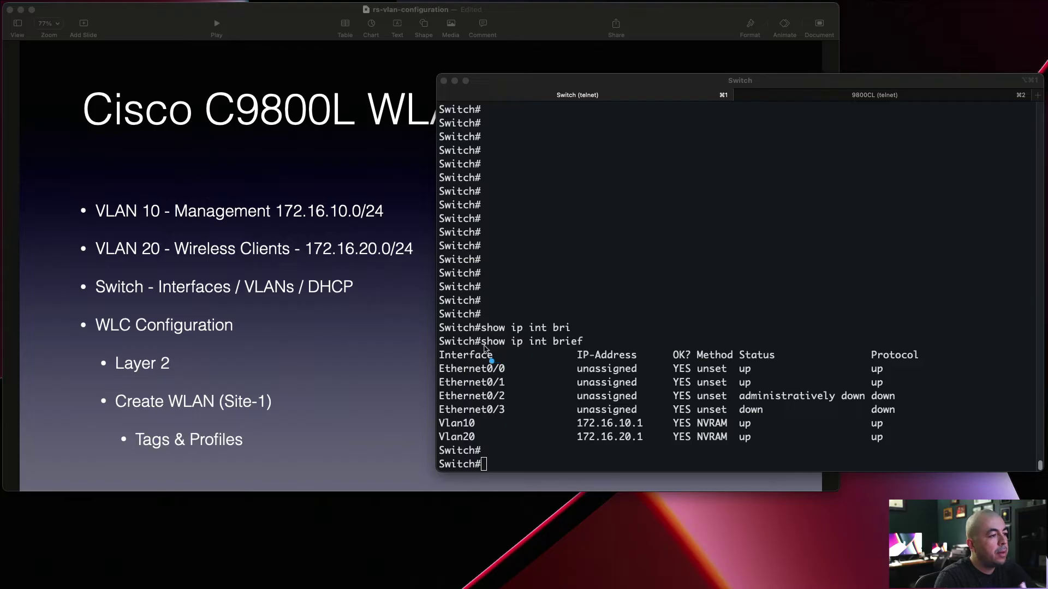
pyautogui.moveTo(484, 345); pyautogui.dragTo(582, 345)
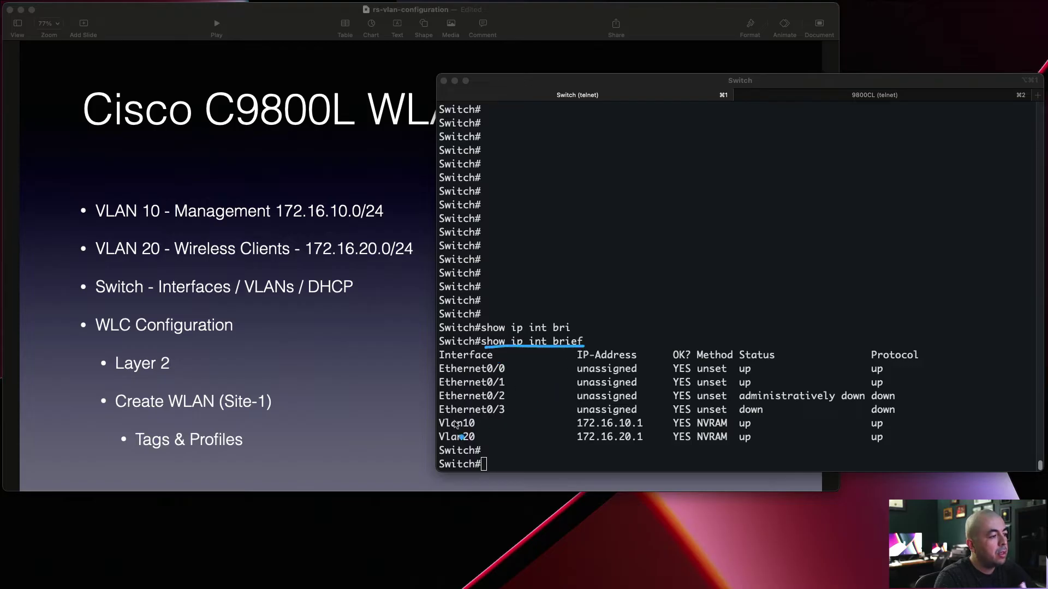
pyautogui.moveTo(443, 418); pyautogui.dragTo(440, 443)
pyautogui.moveTo(572, 443); pyautogui.dragTo(640, 444)
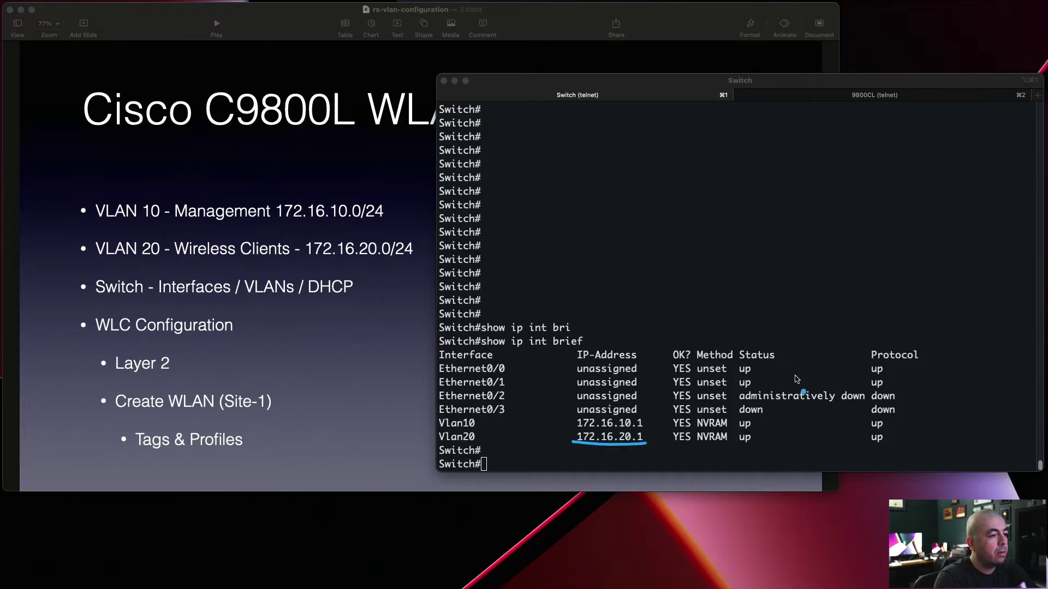
# Step: Run show run | s dhcp, mark the VLAN10/VLAN20 excluded ranges and pools, then go to 9800CL
pyautogui.click(796, 378)
pyautogui.press('Return')
pyautogui.press('Return')
pyautogui.press('Return')
pyautogui.press('Return')
pyautogui.press('Return')
pyautogui.press('Return')
pyautogui.press('Return')
pyautogui.press('Return')
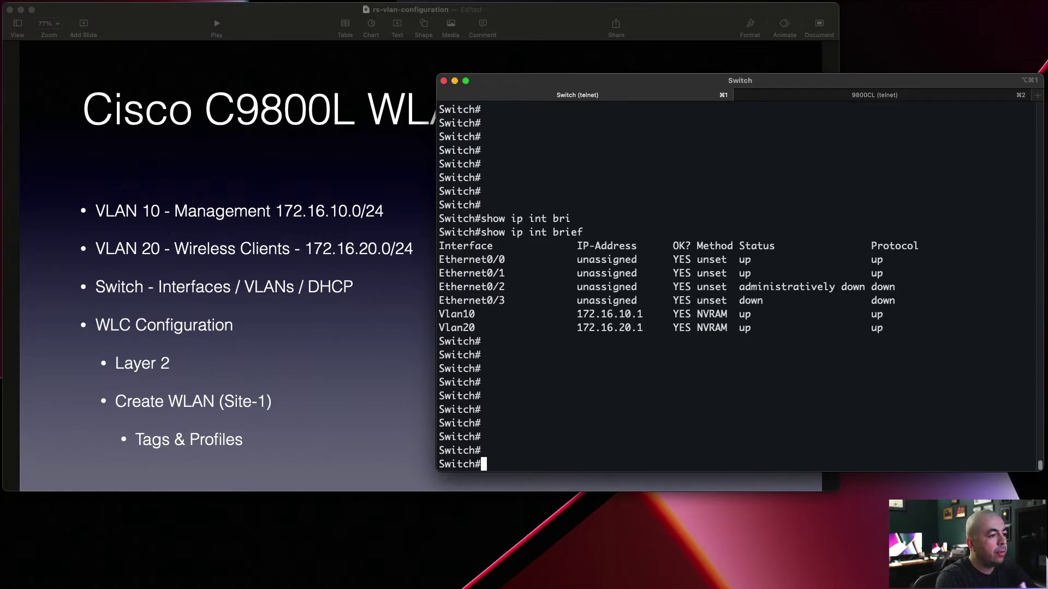
pyautogui.write('show run | s dhcp')
pyautogui.press('Return')
pyautogui.press('Return')
pyautogui.press('Return')
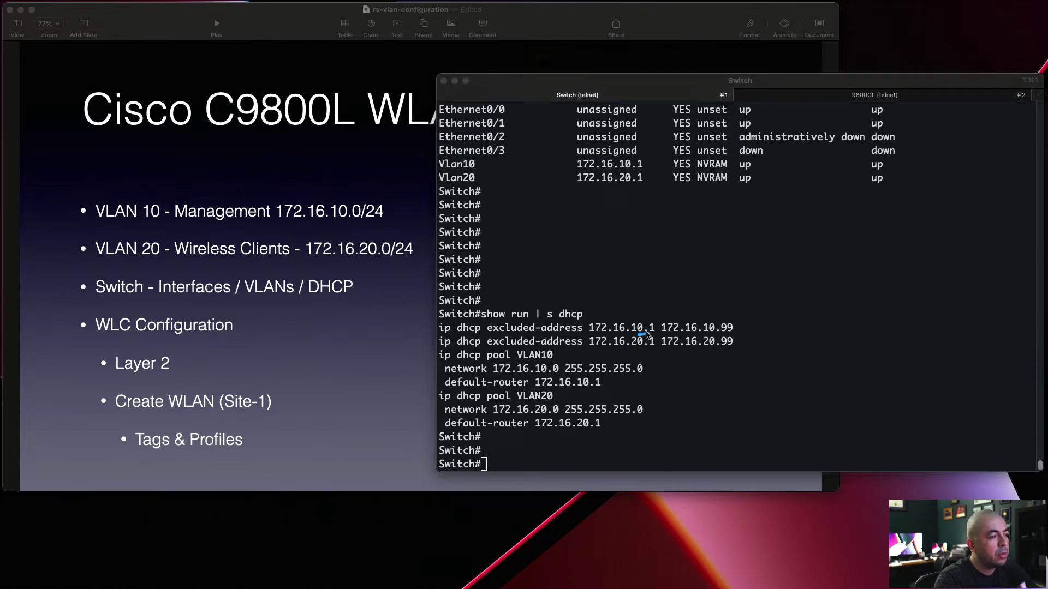
pyautogui.moveTo(636, 332); pyautogui.dragTo(728, 329)
pyautogui.moveTo(646, 346); pyautogui.dragTo(732, 347)
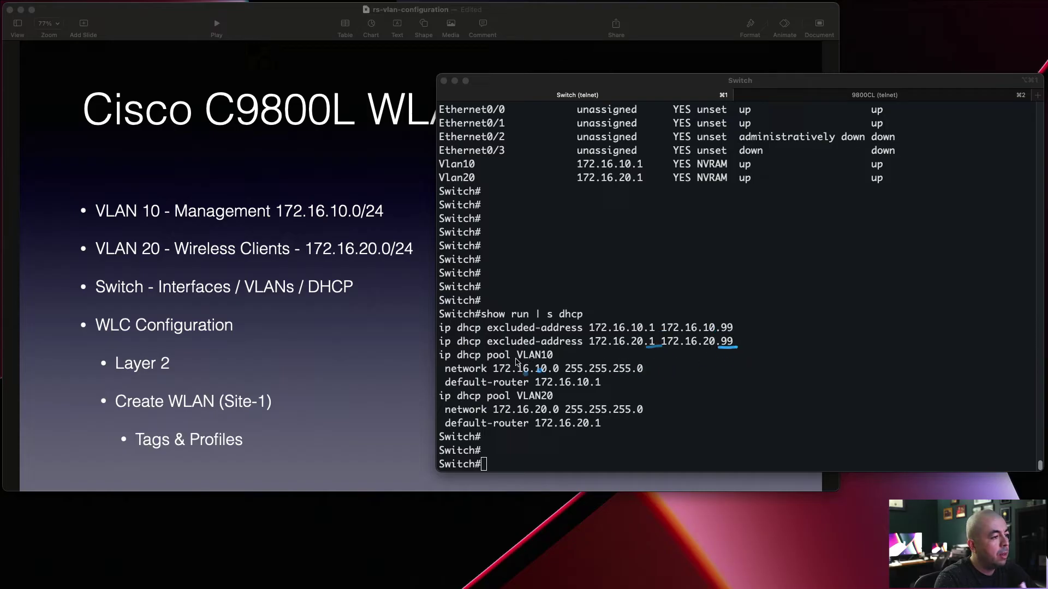
pyautogui.moveTo(440, 350)
pyautogui.mouseDown()
pyautogui.moveTo(446, 384)
pyautogui.moveTo(646, 383)
pyautogui.moveTo(654, 356)
pyautogui.moveTo(441, 350)
pyautogui.mouseUp()
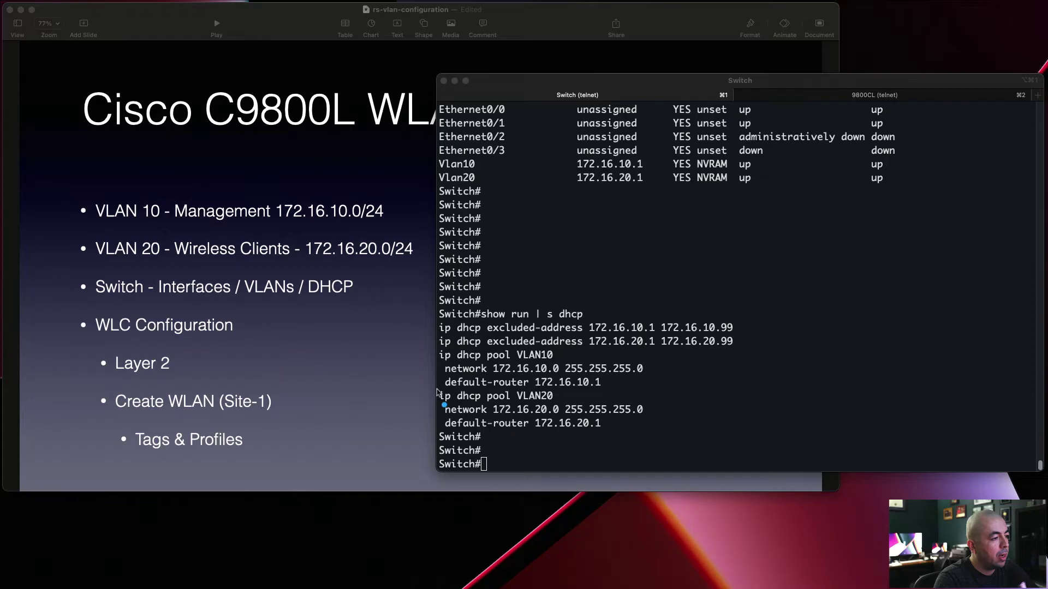
pyautogui.moveTo(515, 400); pyautogui.dragTo(562, 401)
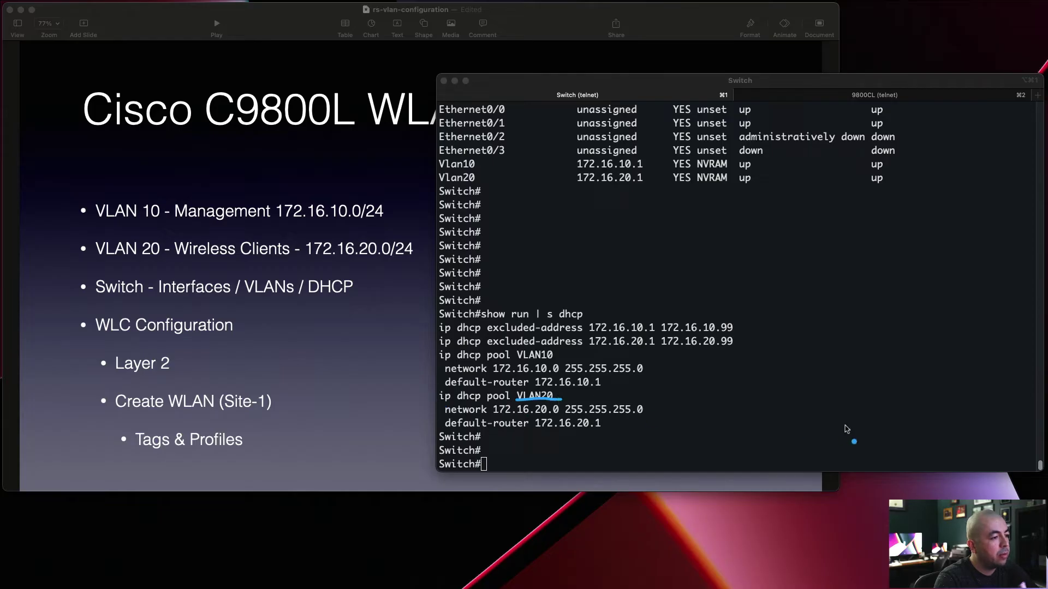
pyautogui.press('super+2')
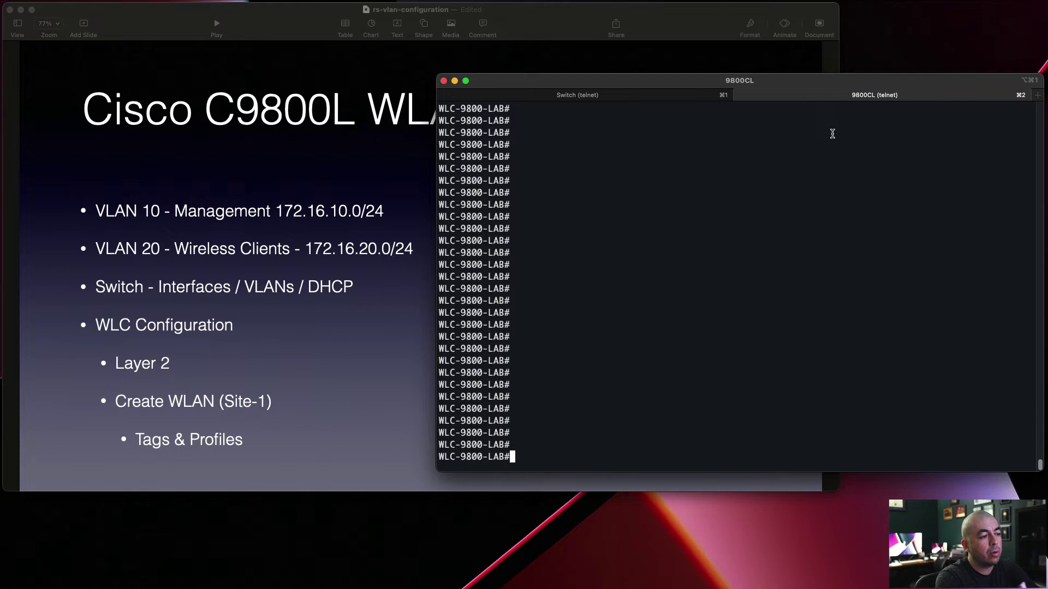
# Step: Run show ap sum on the controller and mark the registered 2702I access point
pyautogui.write('show ap sum')
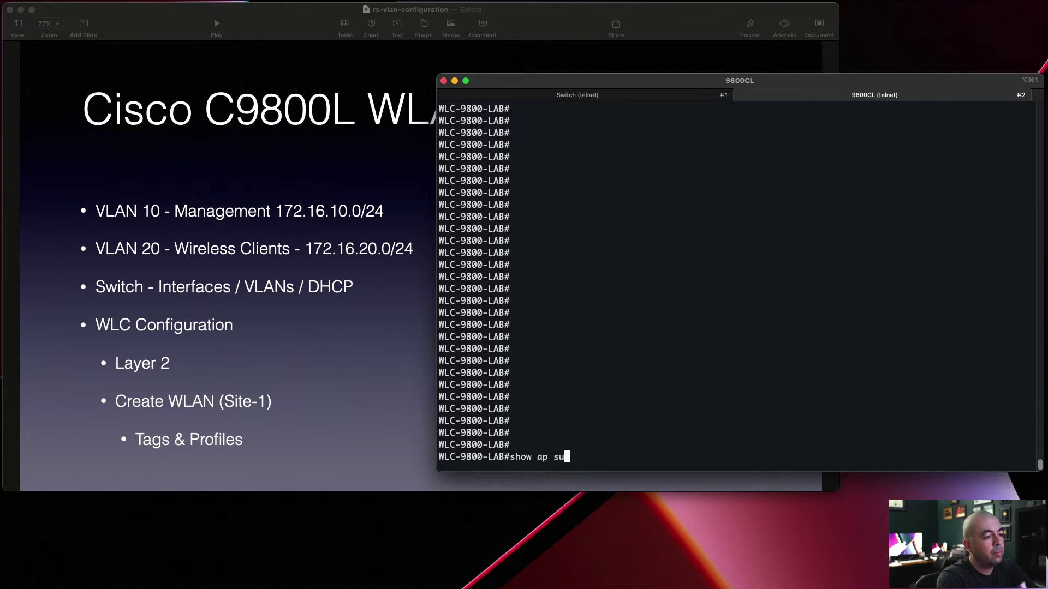
pyautogui.press('Tab')
pyautogui.press('Return')
pyautogui.press('Return')
pyautogui.press('Return')
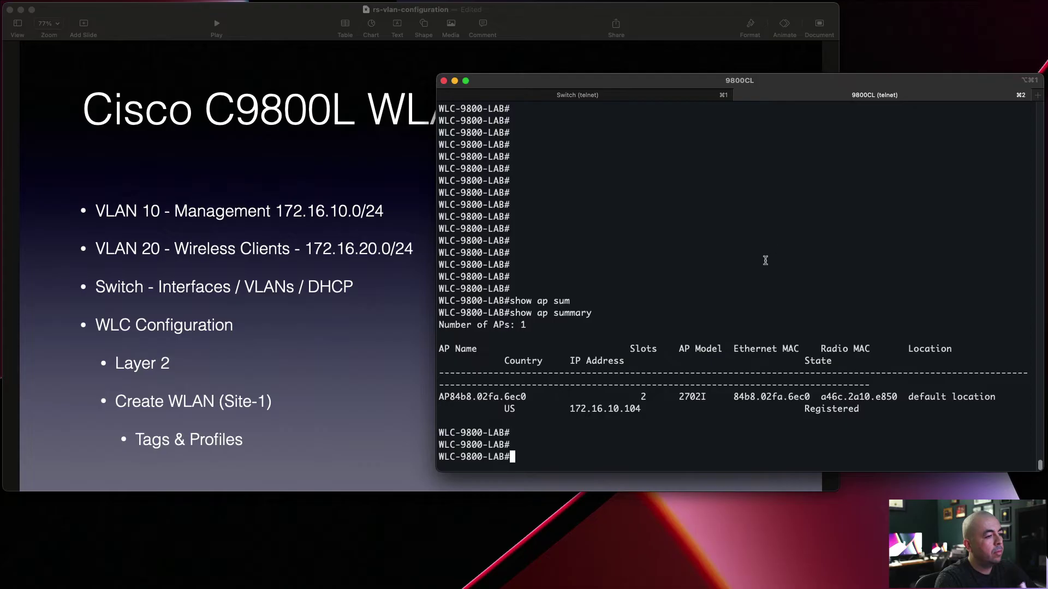
pyautogui.hotkey('ctrl', 'shift', 'a')
pyautogui.moveTo(440, 408)
pyautogui.mouseDown()
pyautogui.moveTo(528, 402)
pyautogui.moveTo(654, 416)
pyautogui.mouseUp()
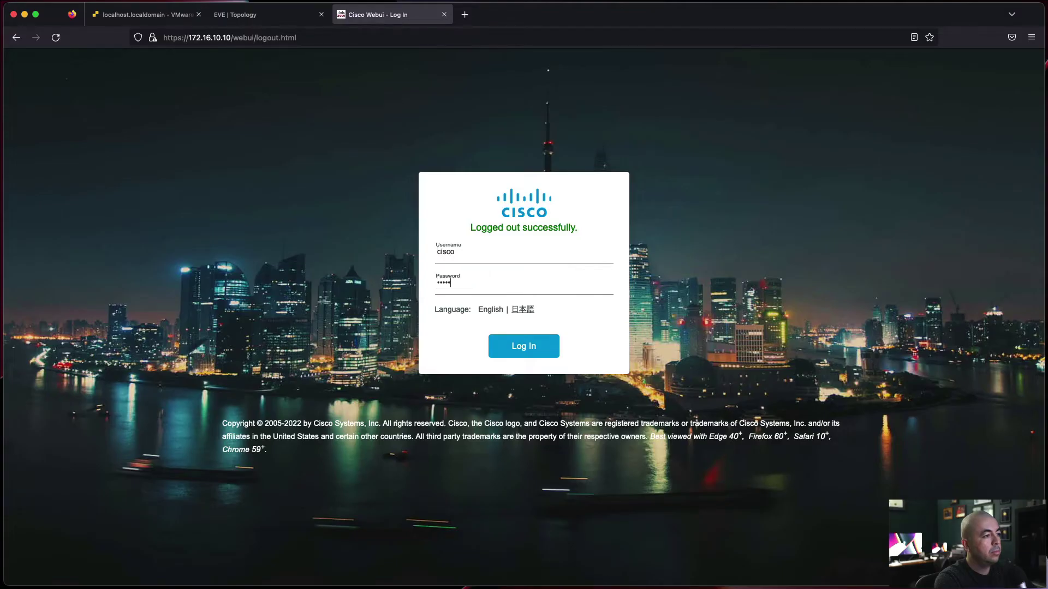
# Step: Log in to the WebUI and view the single operational access point on the Dashboard
pyautogui.press('Return')
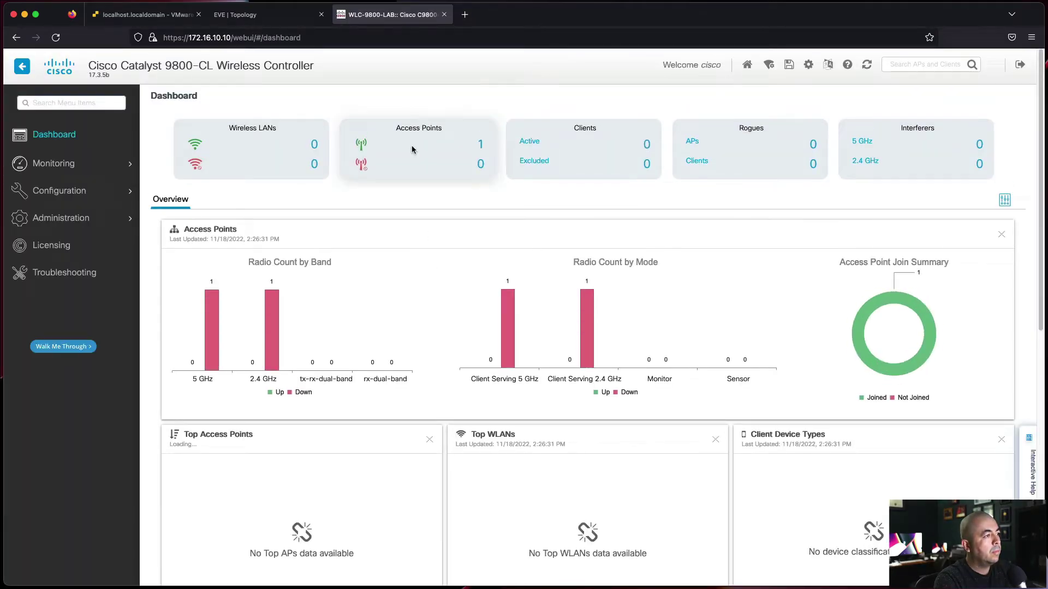
pyautogui.click(482, 152)
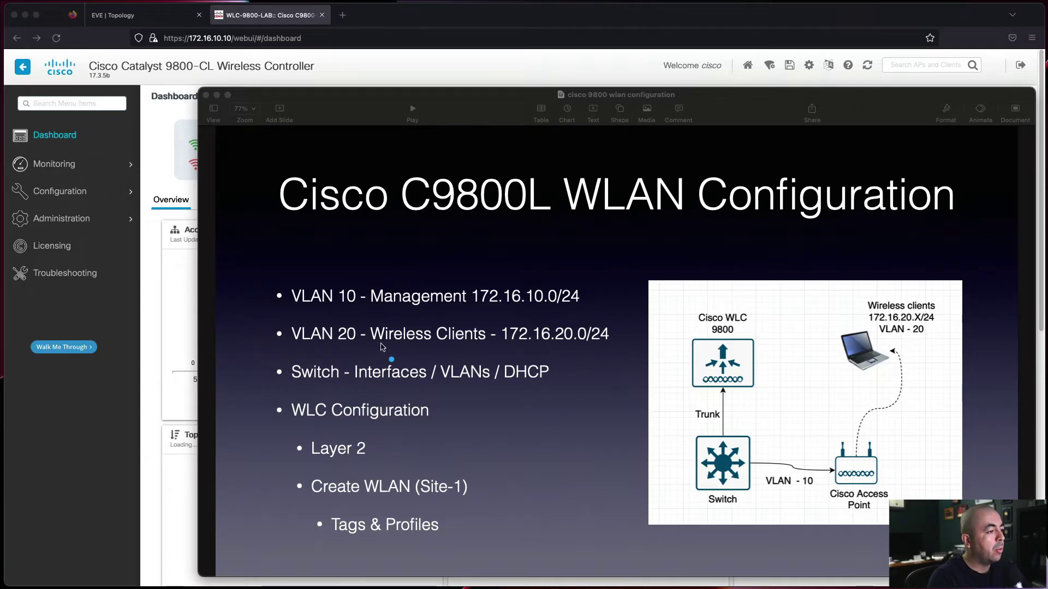
# Step: Underline Wireless Clients, Cisco WLC and the Tags & Profiles bullet, then return to the browser
pyautogui.moveTo(375, 345); pyautogui.dragTo(476, 346)
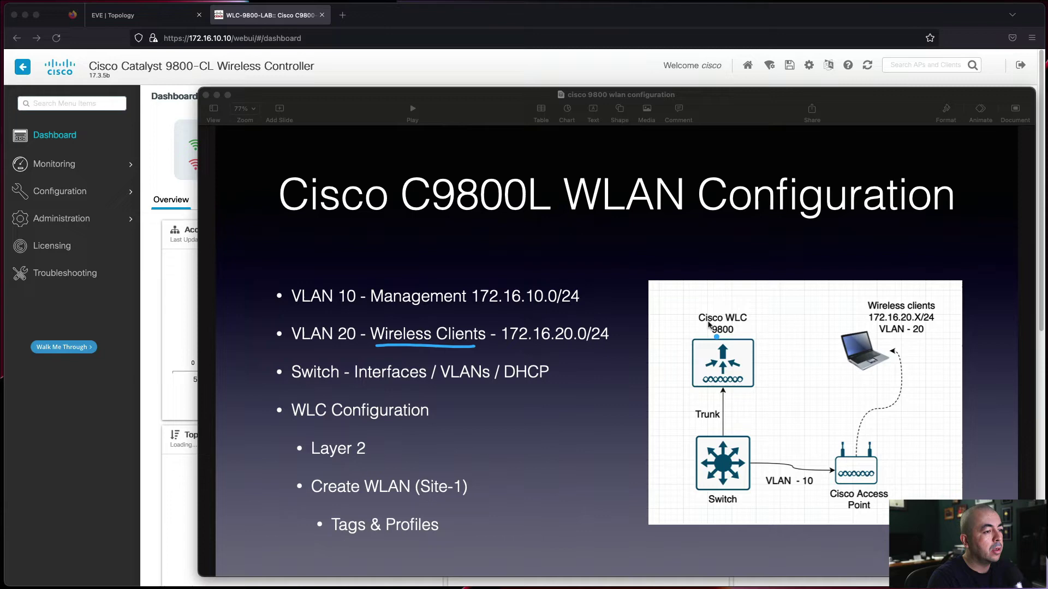
pyautogui.moveTo(708, 322); pyautogui.dragTo(737, 322)
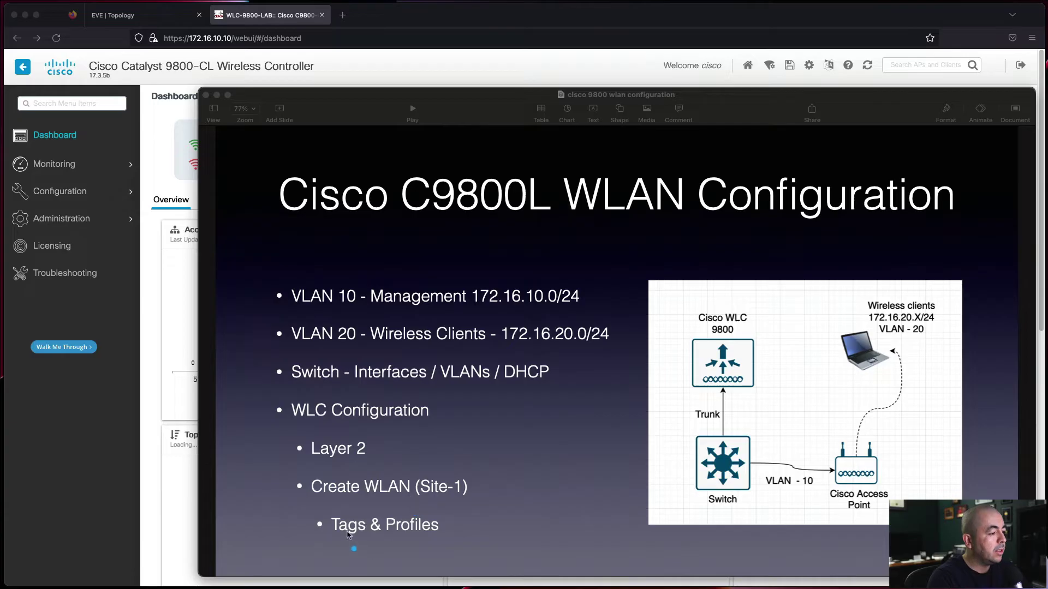
pyautogui.moveTo(348, 535); pyautogui.dragTo(442, 536)
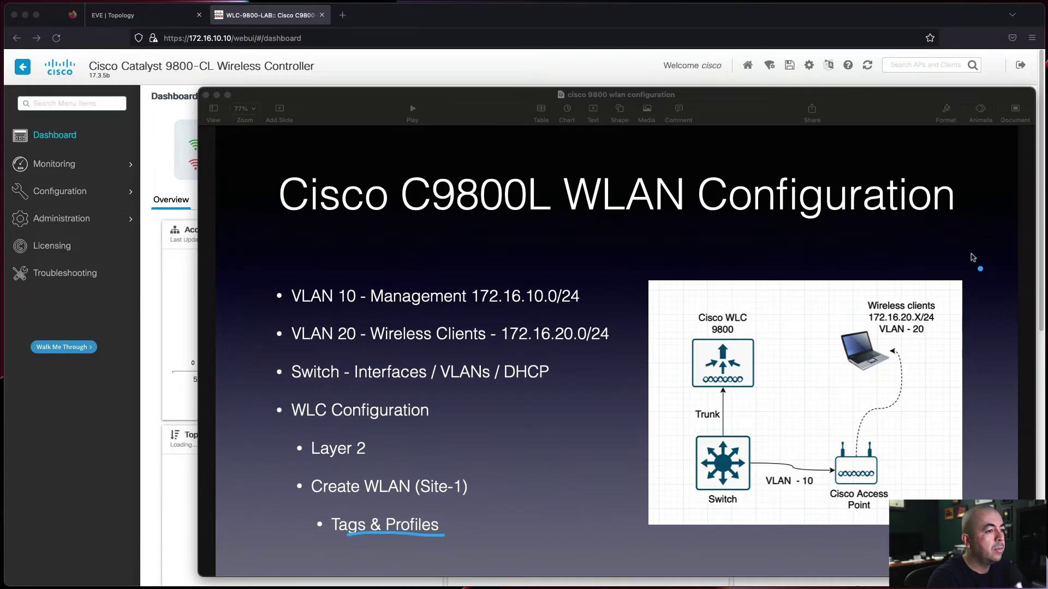
pyautogui.press('super+Tab')
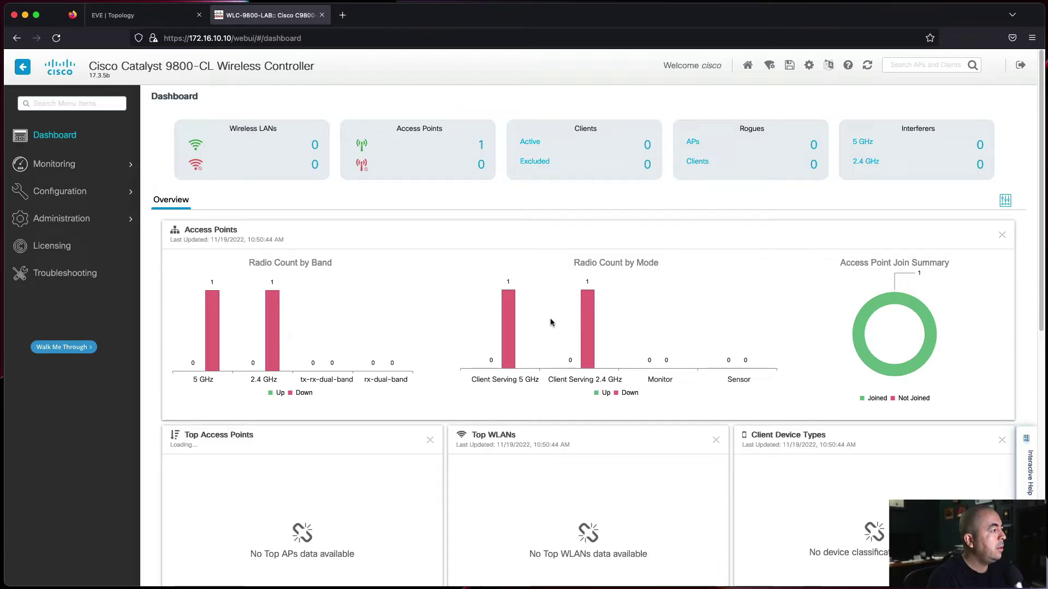
# Step: Create Layer2 VLAN 20 named User-Network-Site-1 and apply it to the device
pyautogui.moveTo(71, 193)
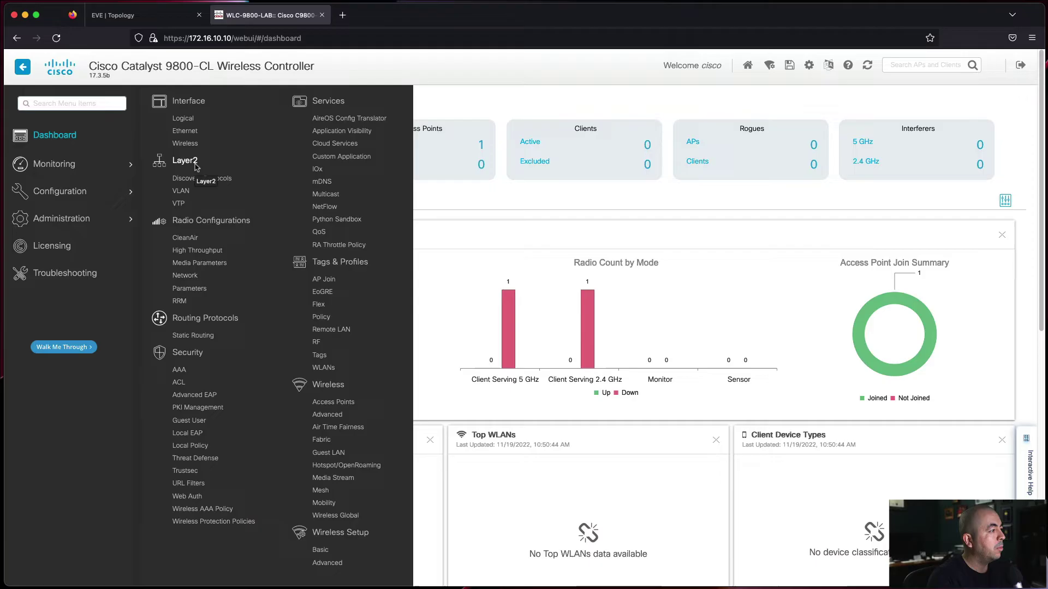
pyautogui.click(181, 191)
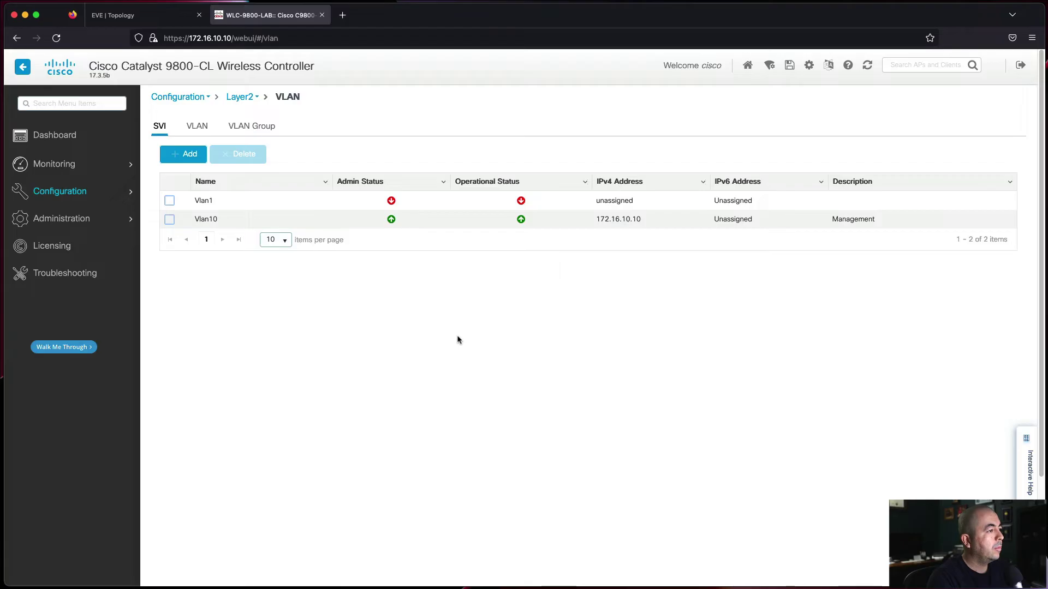
pyautogui.click(197, 126)
pyautogui.click(187, 154)
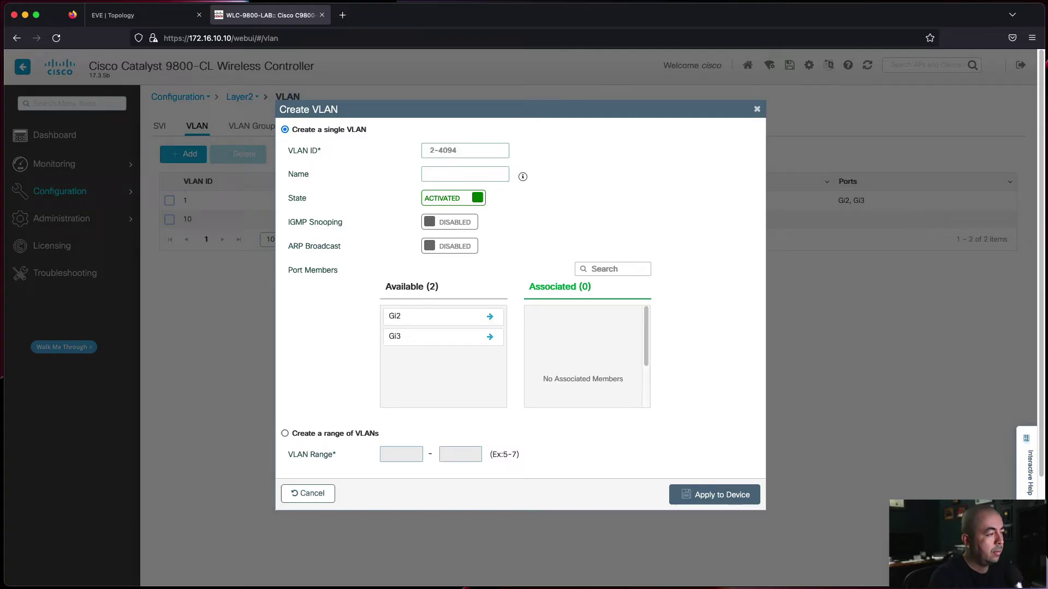
pyautogui.write('20')
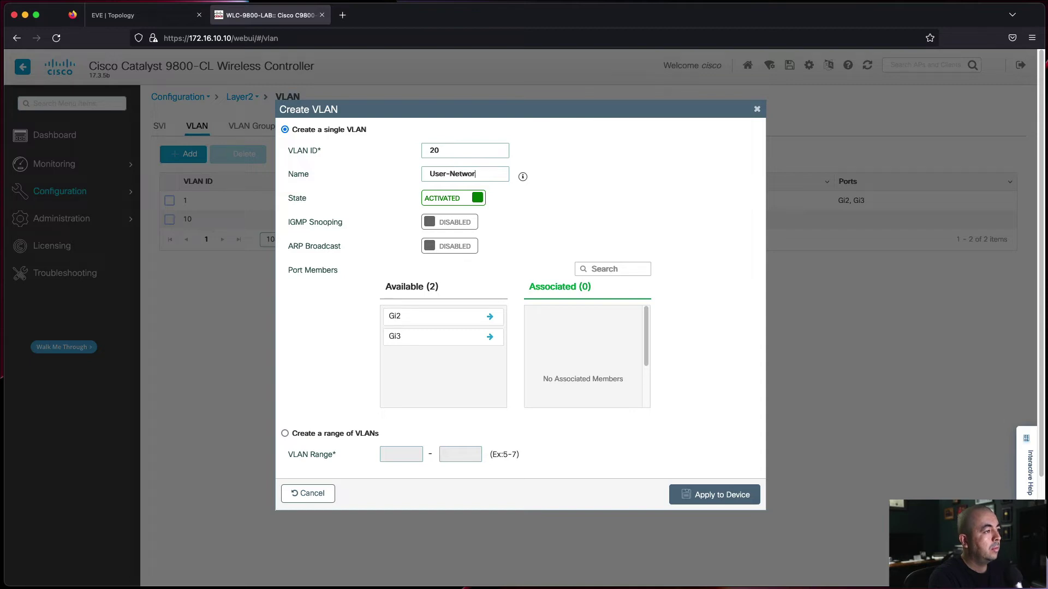
pyautogui.write('User-Network-Site-1')
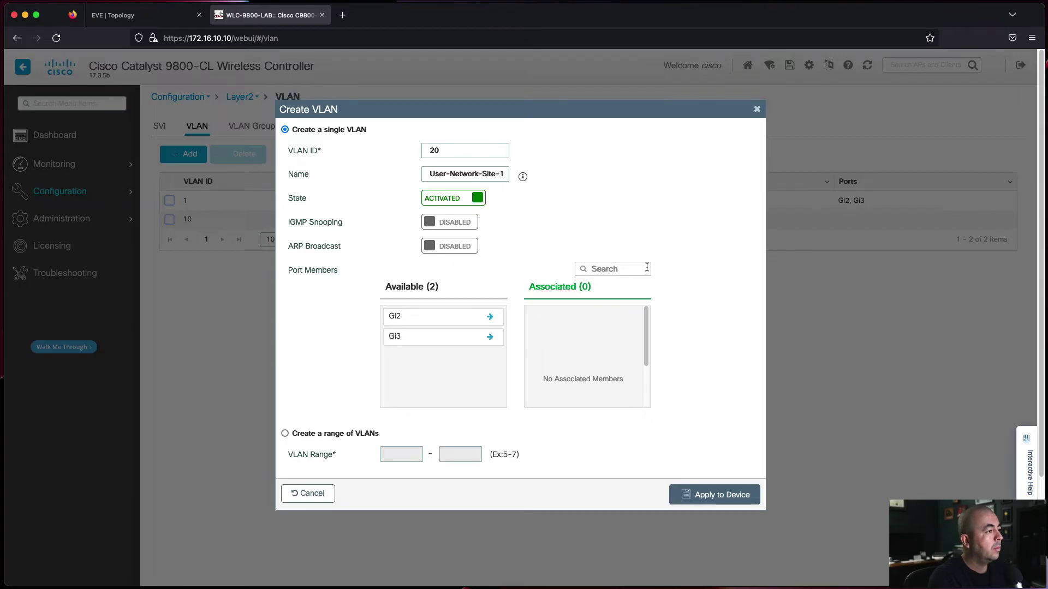
pyautogui.click(727, 495)
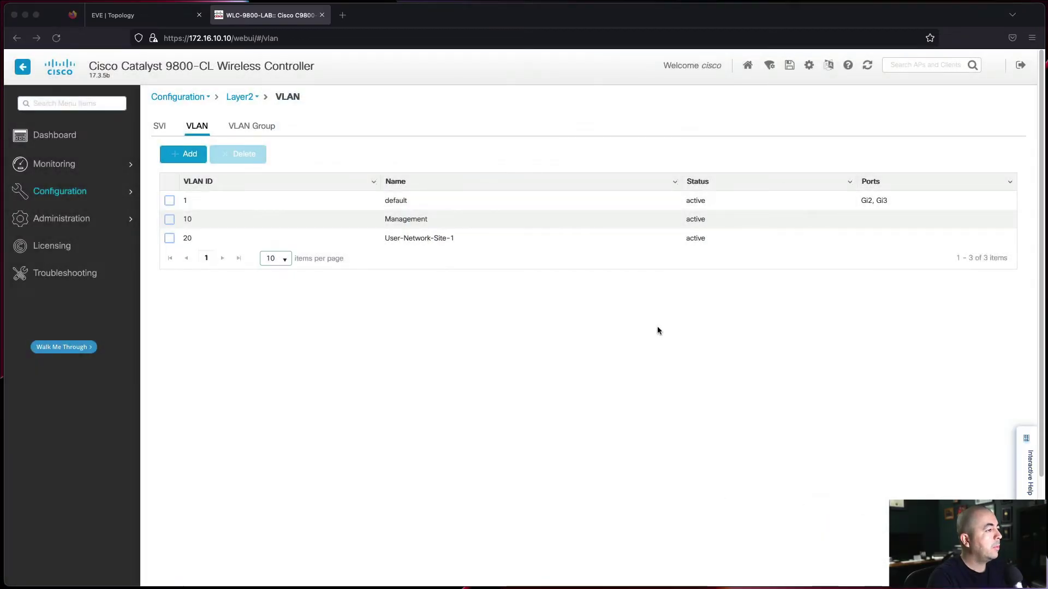
# Step: Launch Configuration > Wireless Setup > Advanced with Start Now and list the WLAN profiles
pyautogui.click(656, 327)
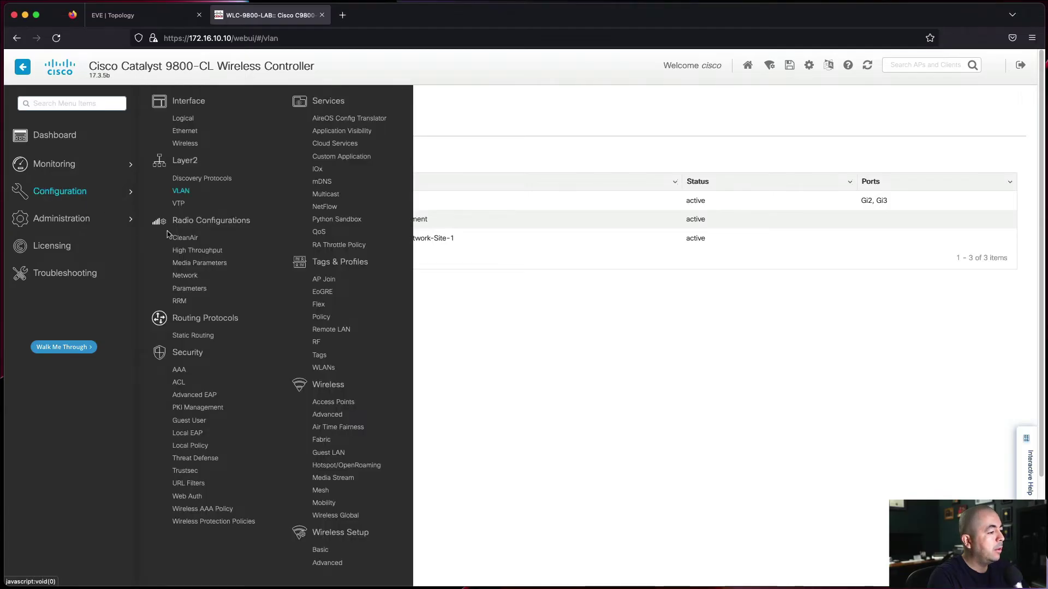
pyautogui.click(334, 563)
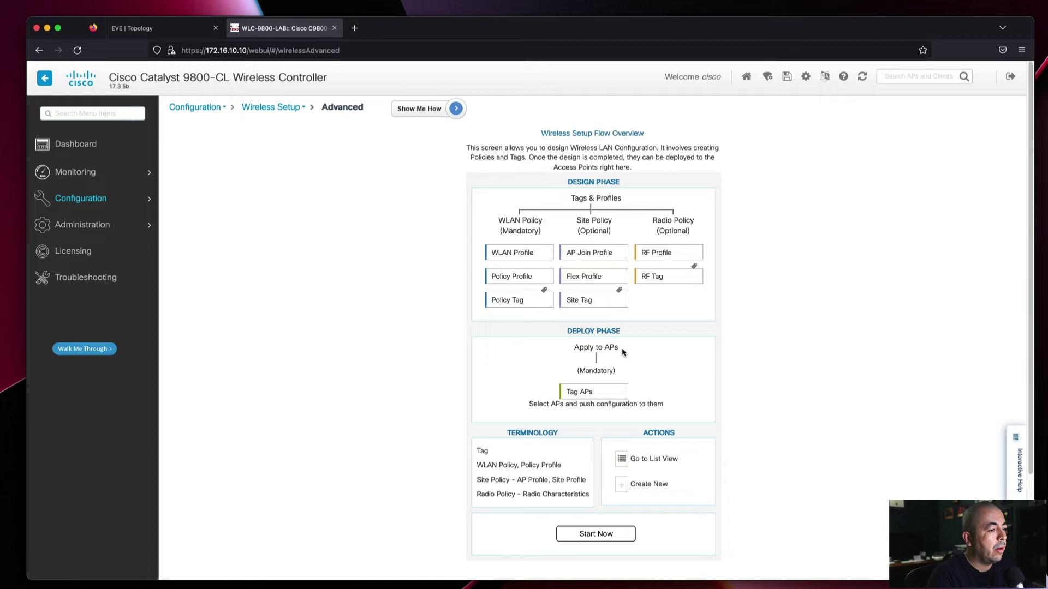
pyautogui.click(597, 539)
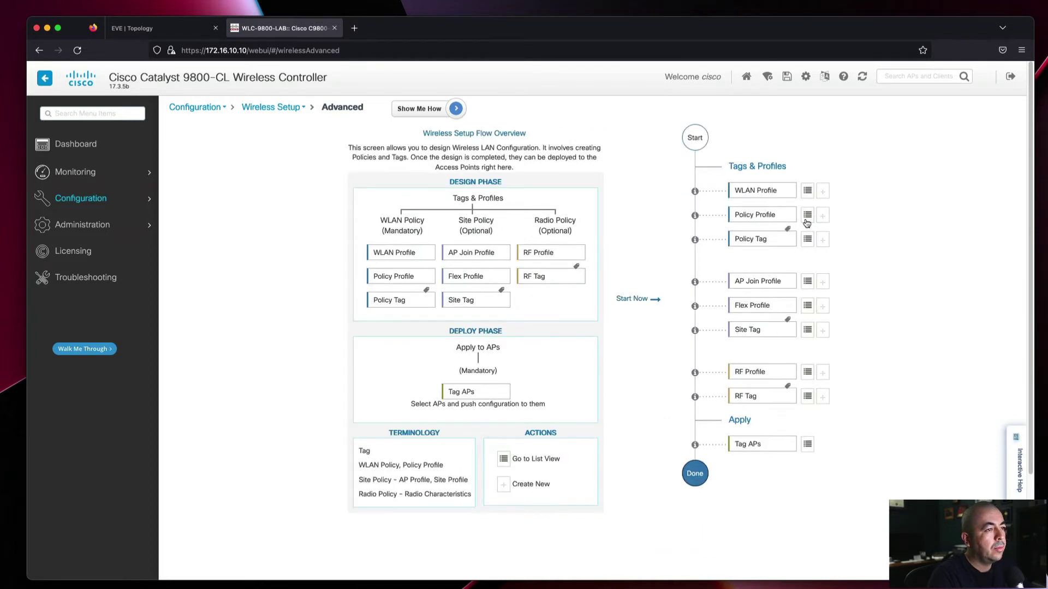
pyautogui.click(807, 190)
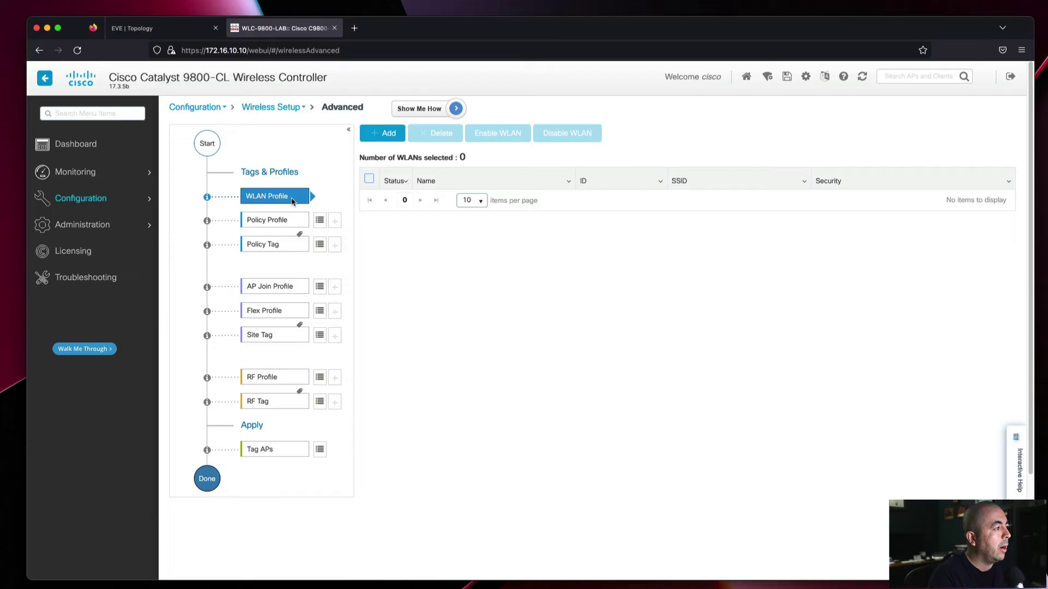
# Step: Add WLAN profile Site-1 with SSID Site-1 (WLAN ID 1) and apply it to the device
pyautogui.click(382, 133)
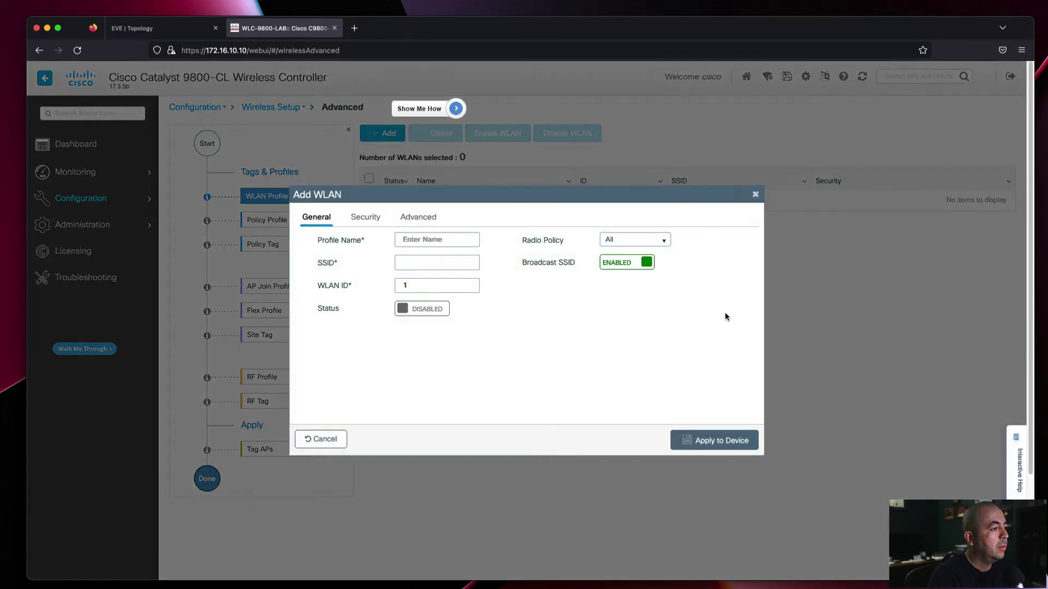
pyautogui.write('Automatic Active Vlan20')
pyautogui.press('super+a')
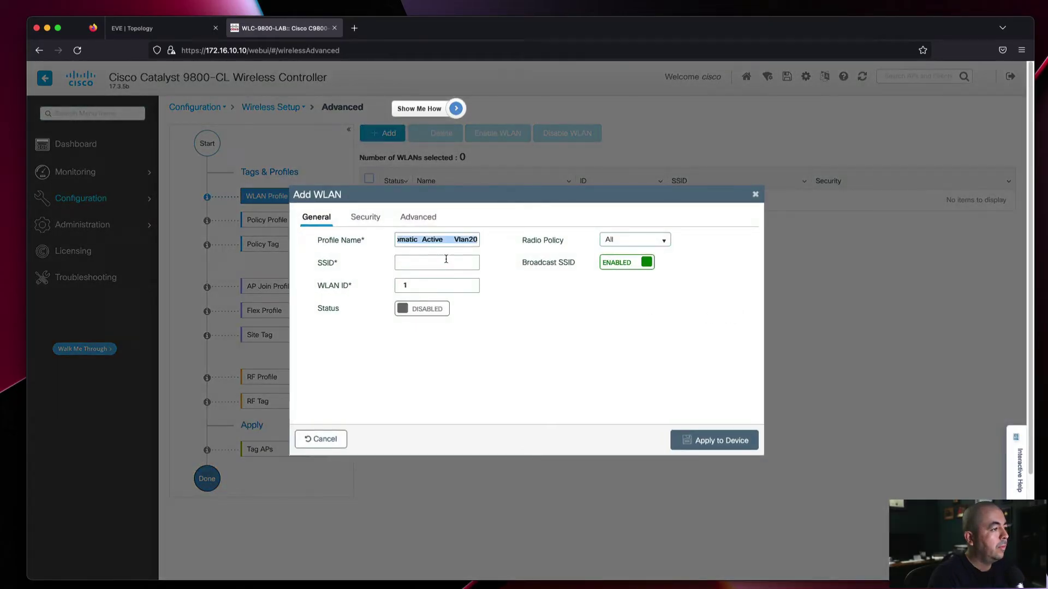
pyautogui.press('BackSpace')
pyautogui.write('Site-1')
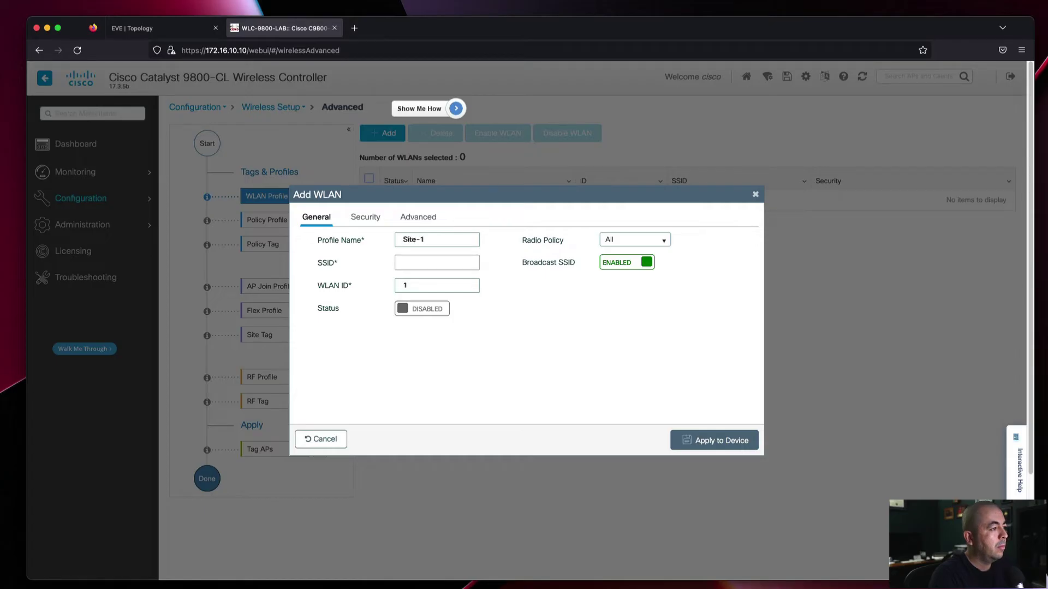
pyautogui.press('super+a')
pyautogui.press('super+c')
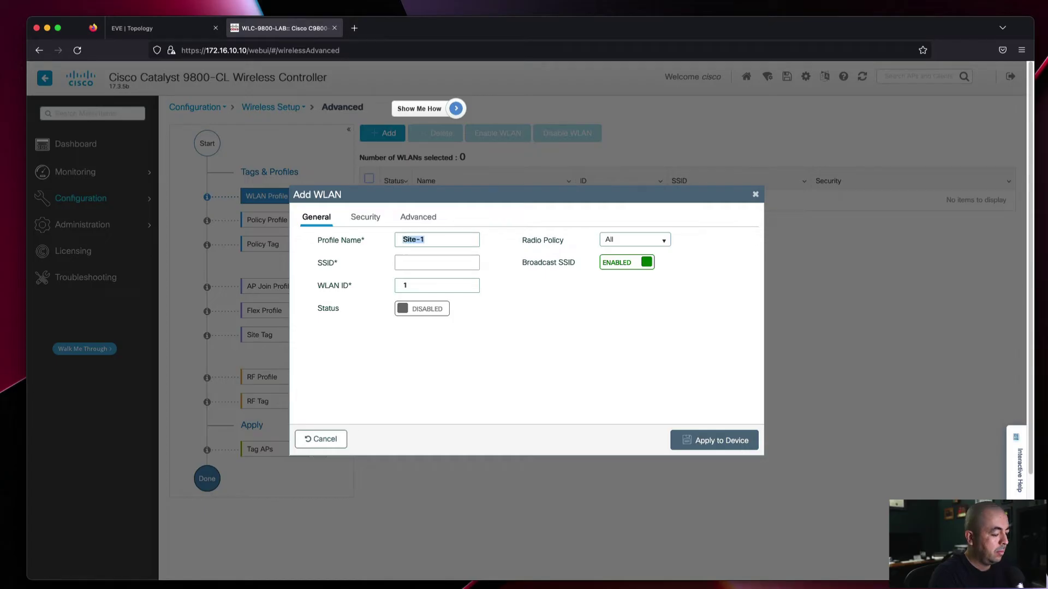
pyautogui.click(440, 258)
pyautogui.press('super+v')
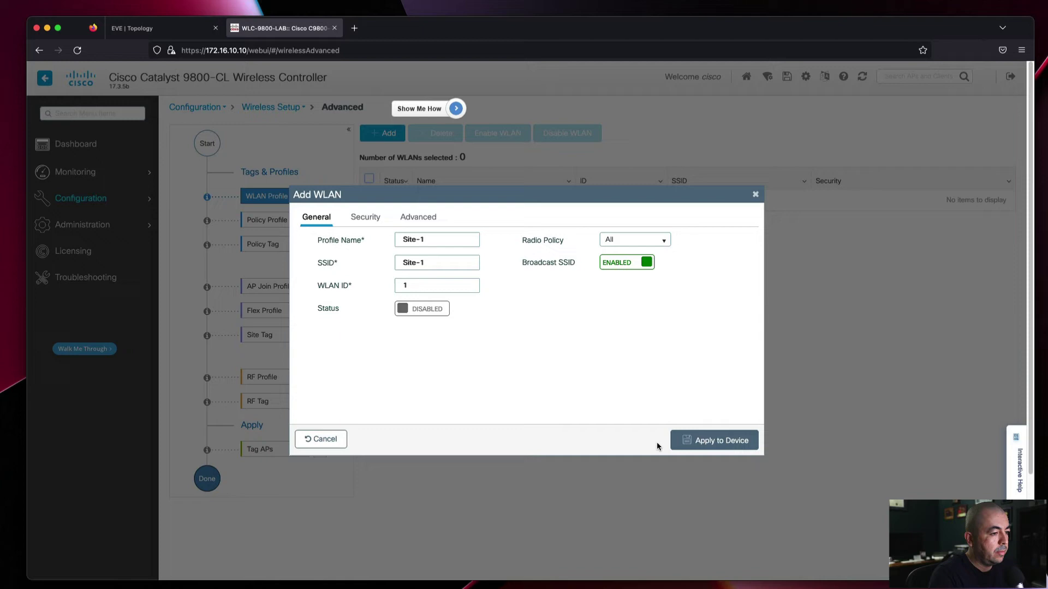
pyautogui.click(724, 442)
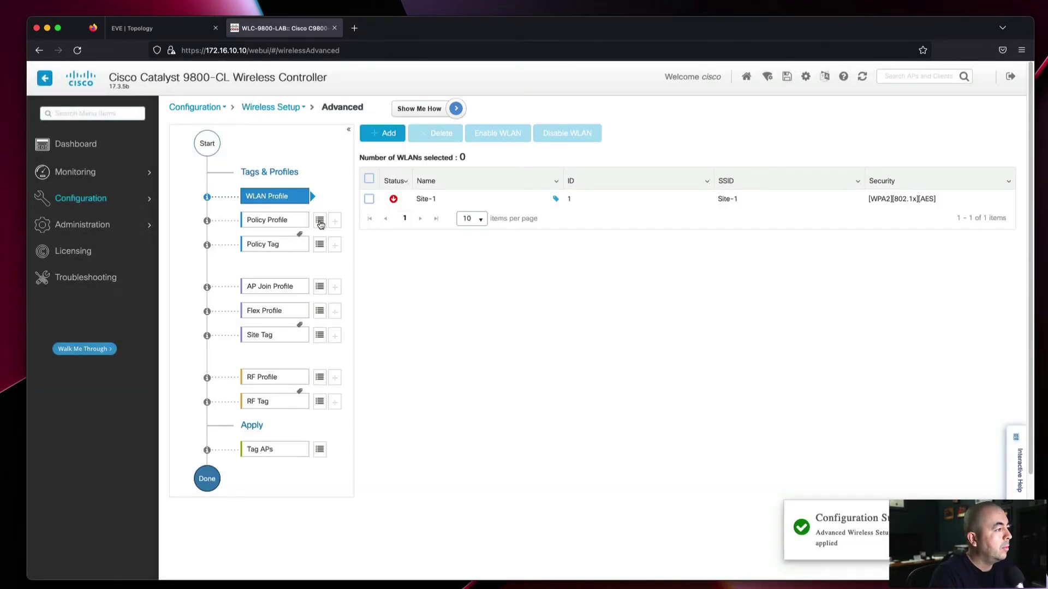
pyautogui.click(320, 222)
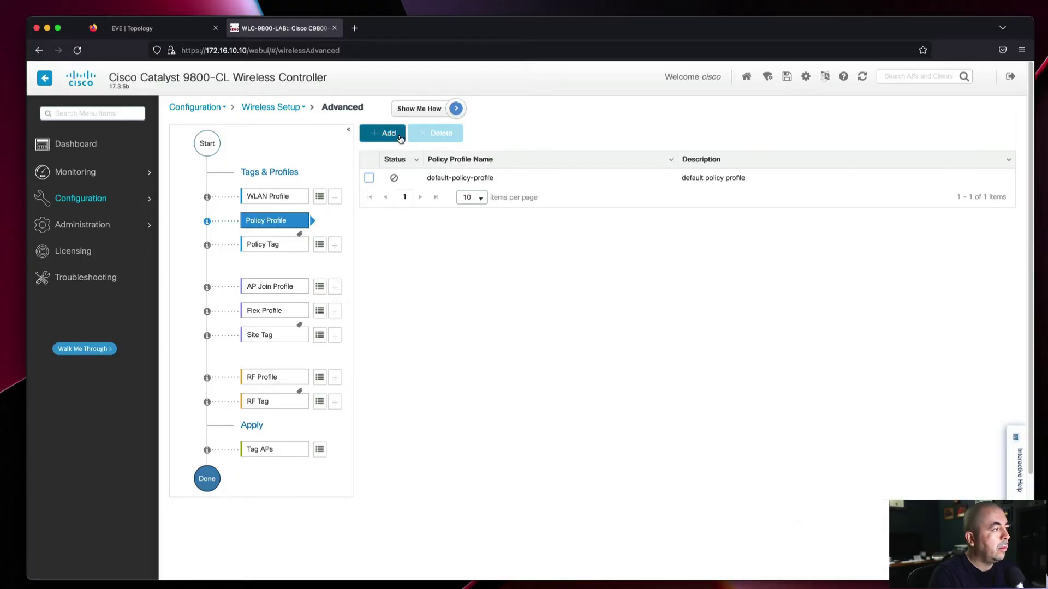
# Step: Add an enabled policy profile Site-1, description Site-1, using VLAN User-Network-Site-1, and apply it
pyautogui.click(400, 140)
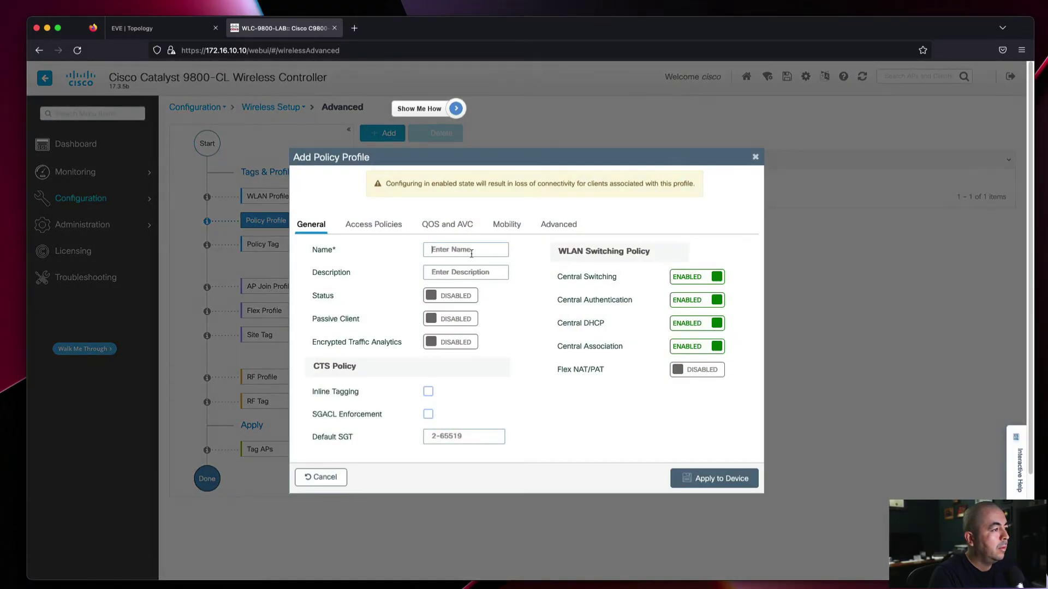
pyautogui.write('Site-1')
pyautogui.click(489, 272)
pyautogui.write('Site-1')
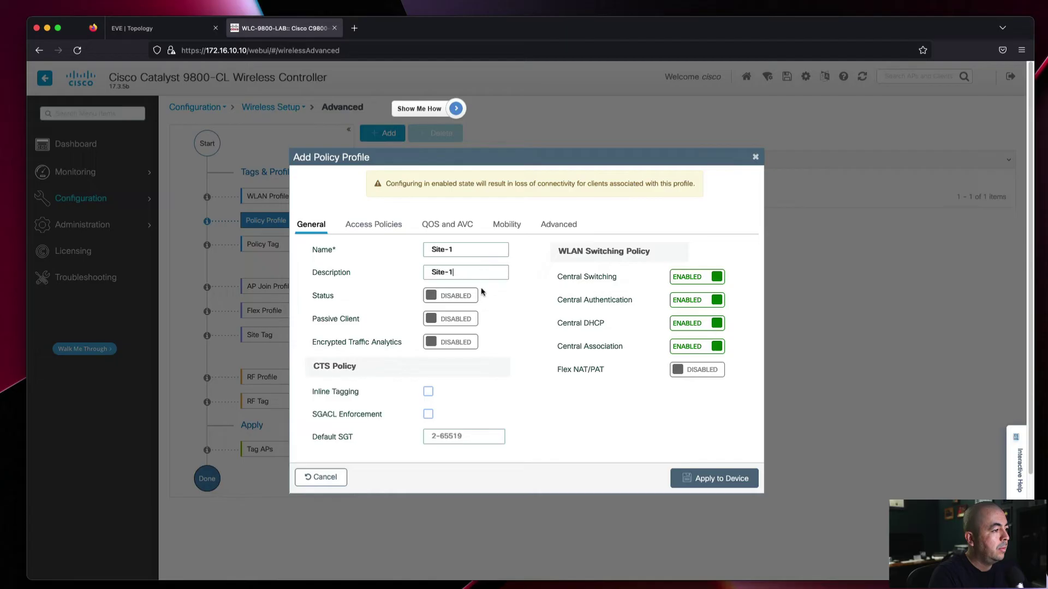
pyautogui.click(462, 297)
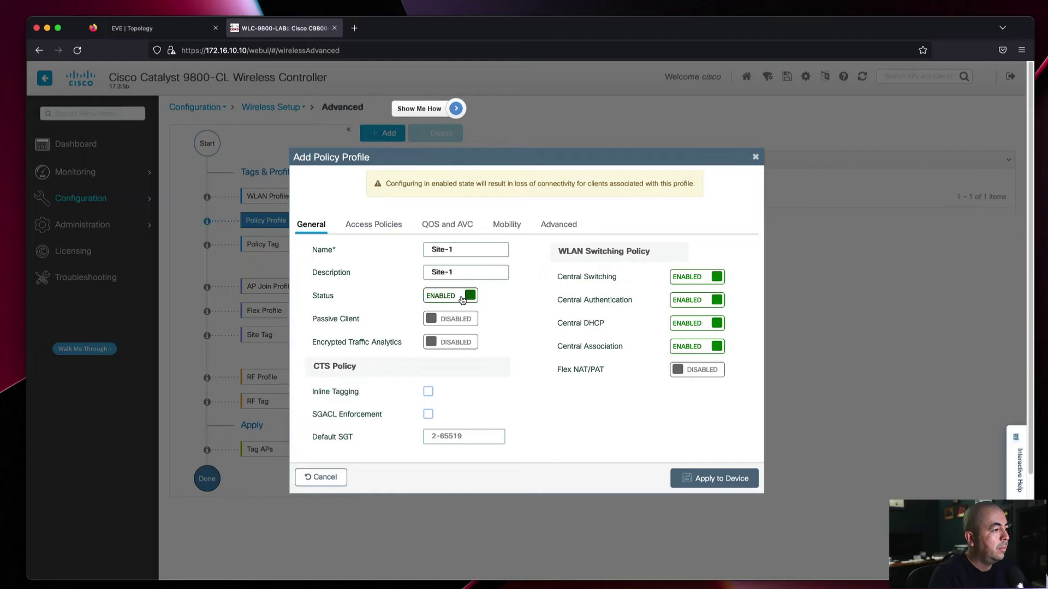
pyautogui.click(387, 229)
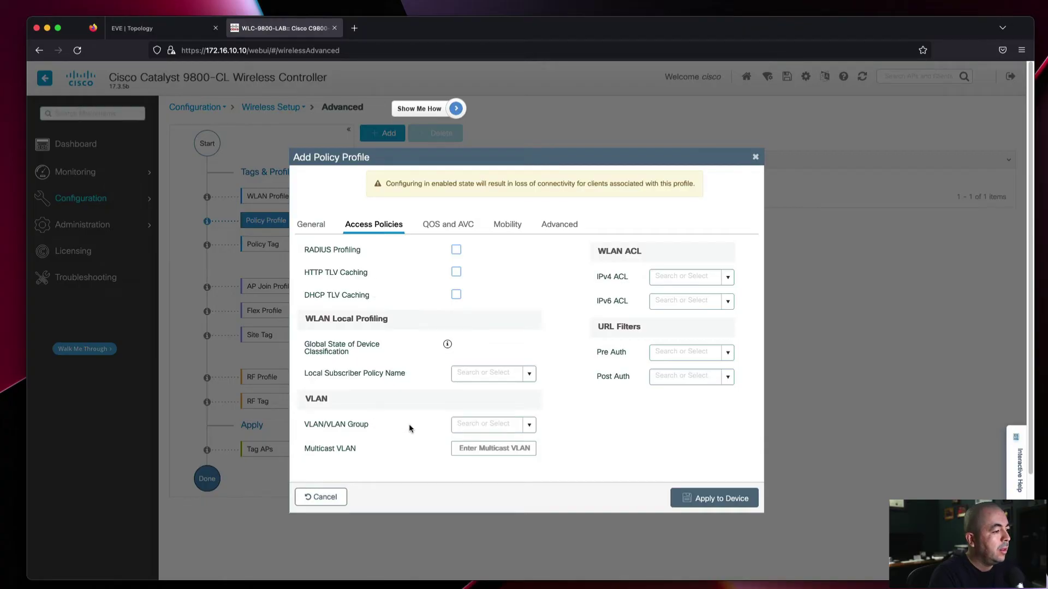
pyautogui.click(530, 428)
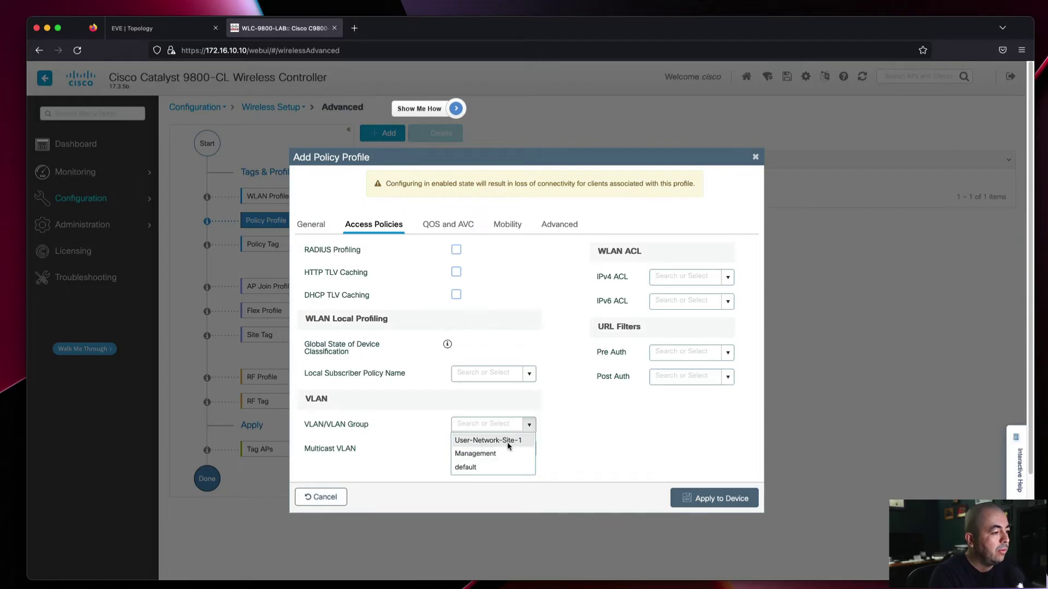
pyautogui.click(507, 446)
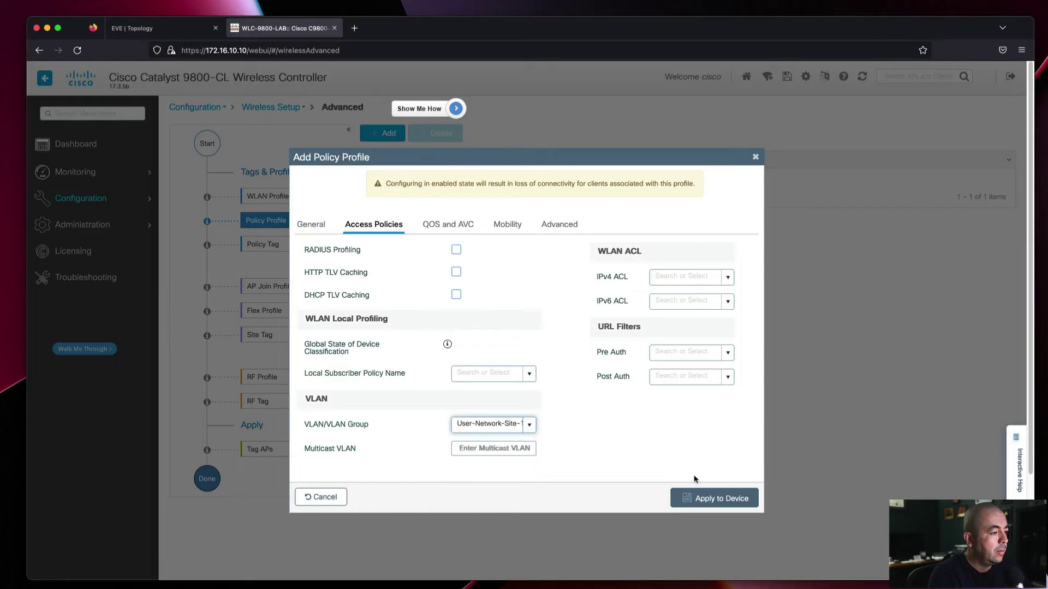
pyautogui.click(744, 499)
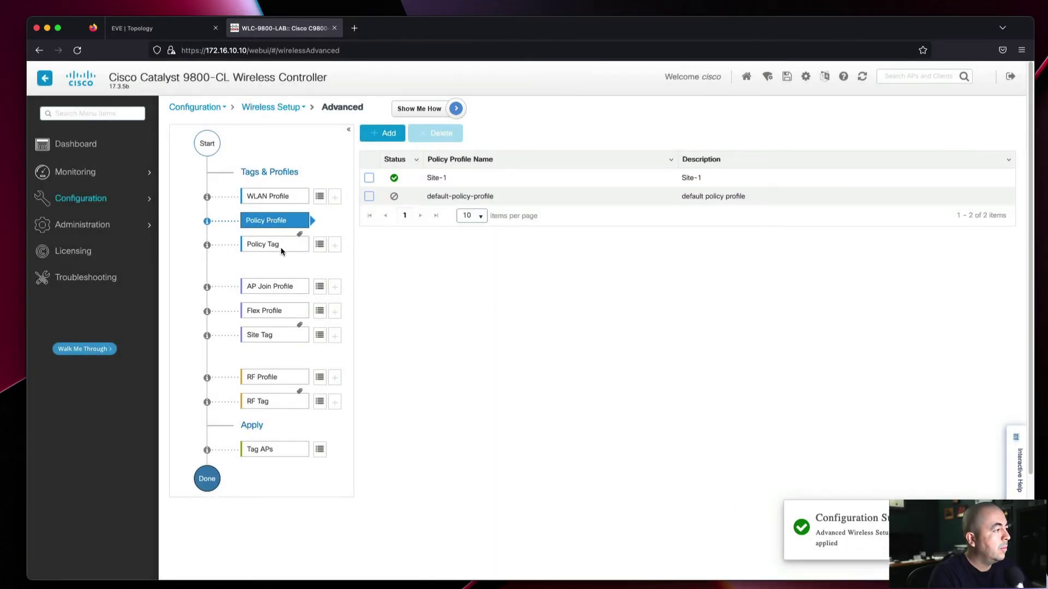
pyautogui.click(315, 245)
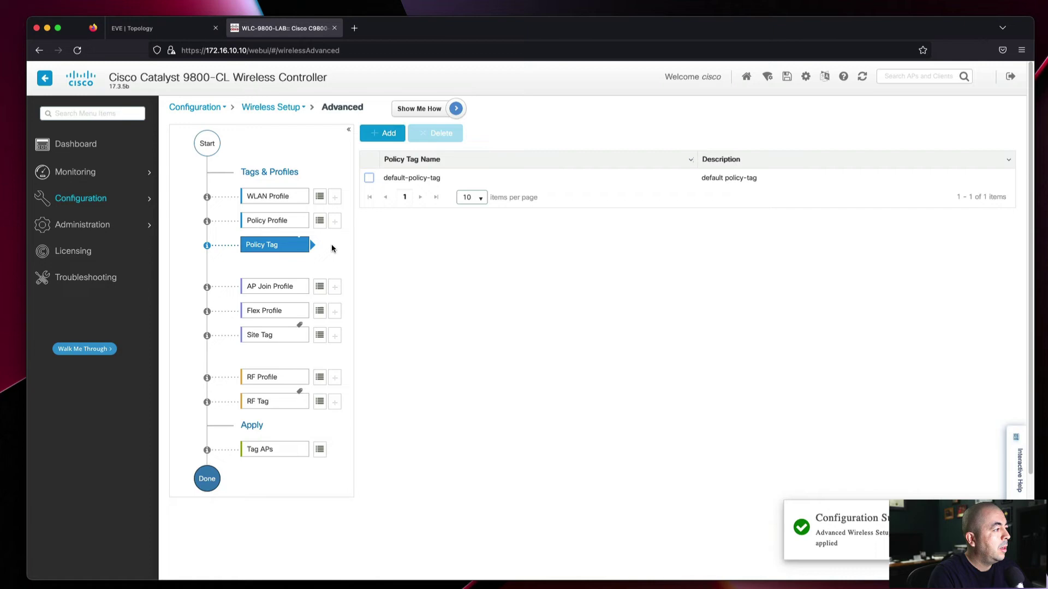
# Step: Create policy tag Site-1 mapping WLAN Site-1 to policy profile Site-1 and apply it
pyautogui.click(384, 133)
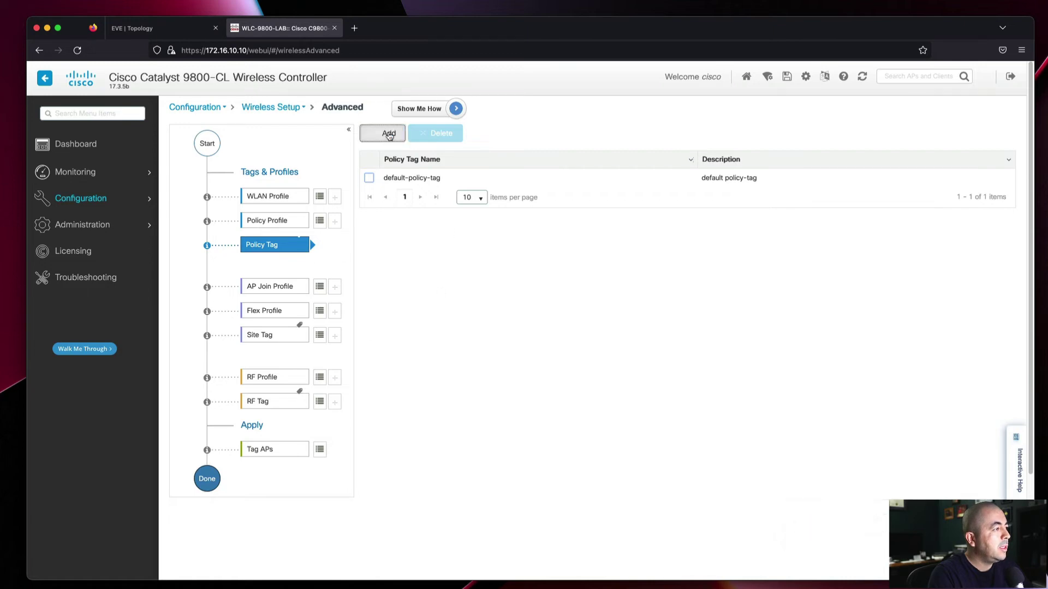
pyautogui.click(473, 230)
pyautogui.write('Site-1')
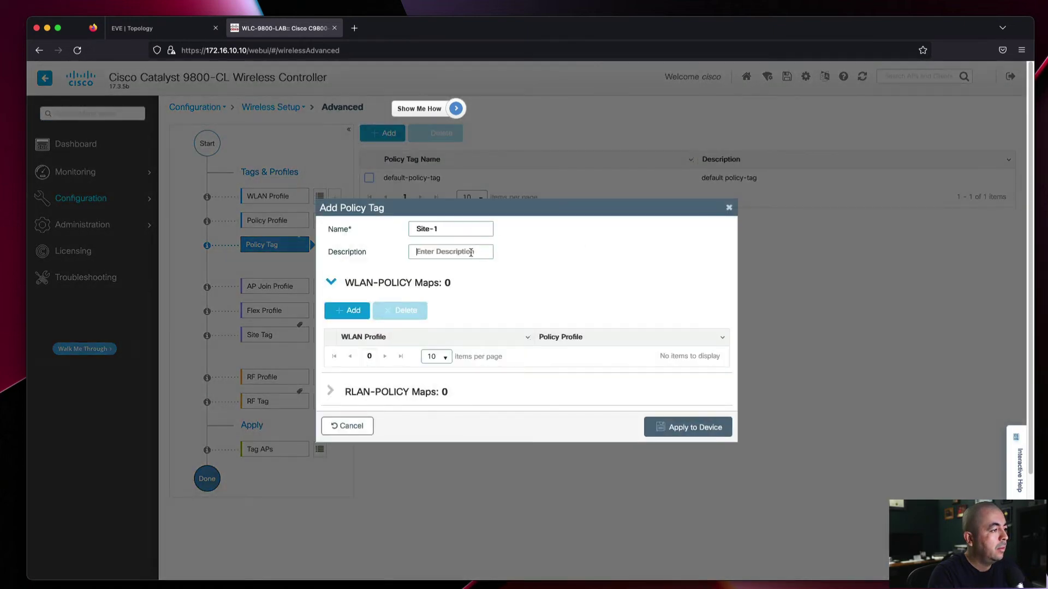
pyautogui.write('Site-1')
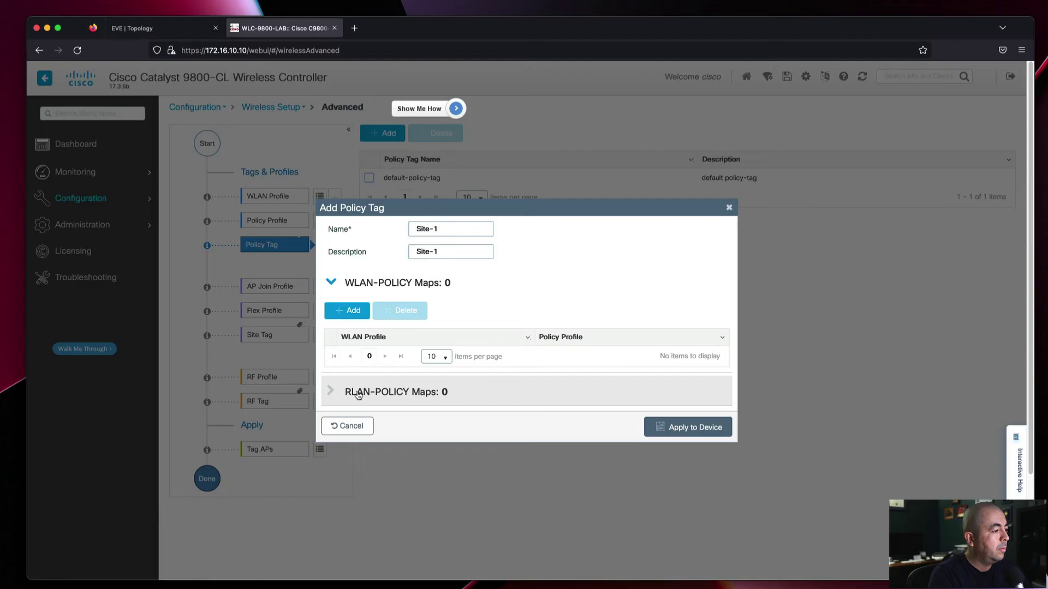
pyautogui.click(348, 315)
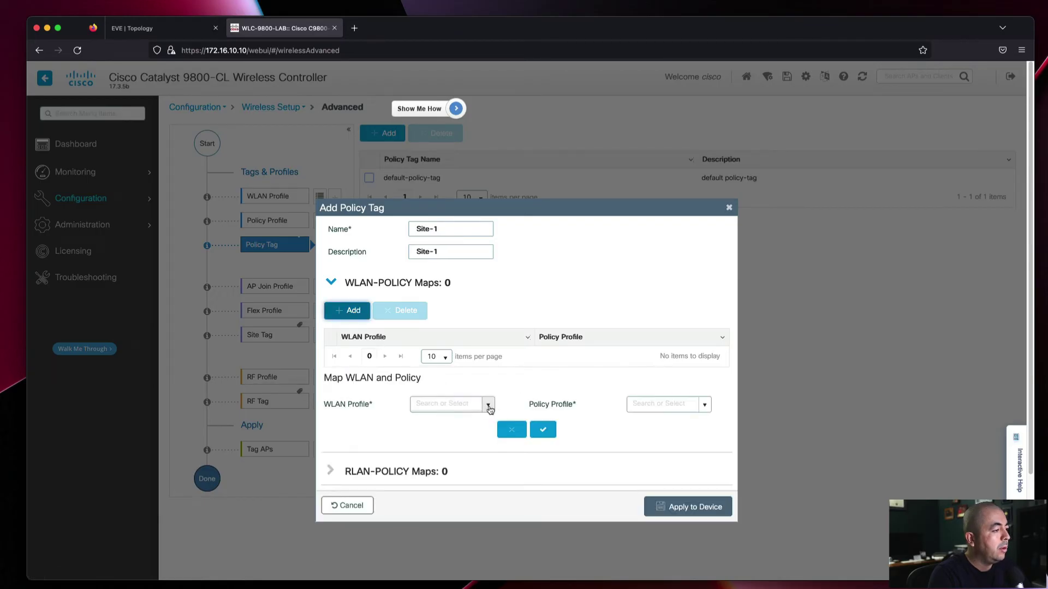
pyautogui.click(489, 405)
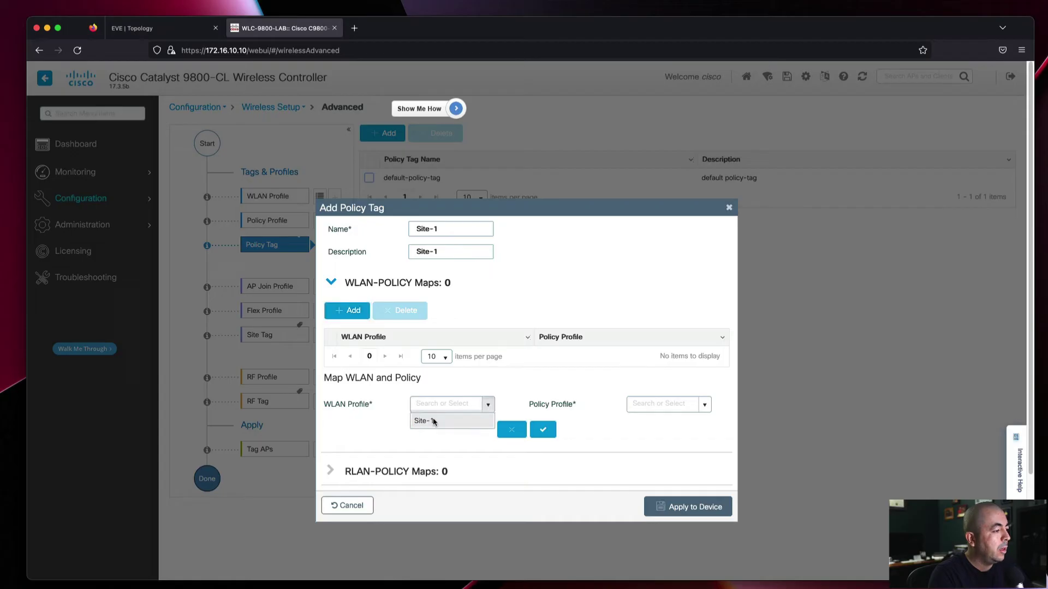
pyautogui.click(448, 421)
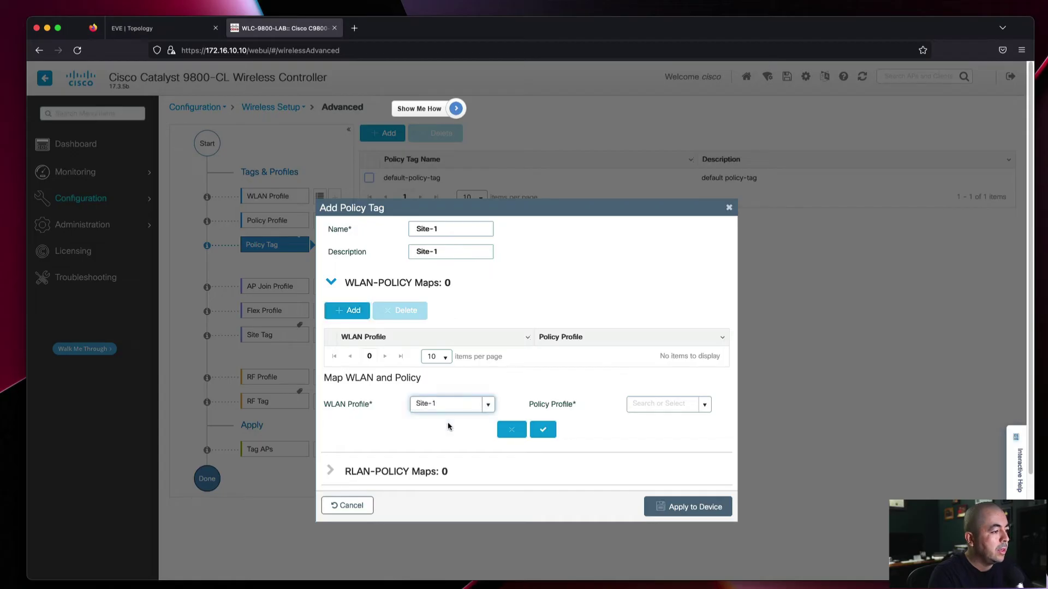
pyautogui.click(705, 406)
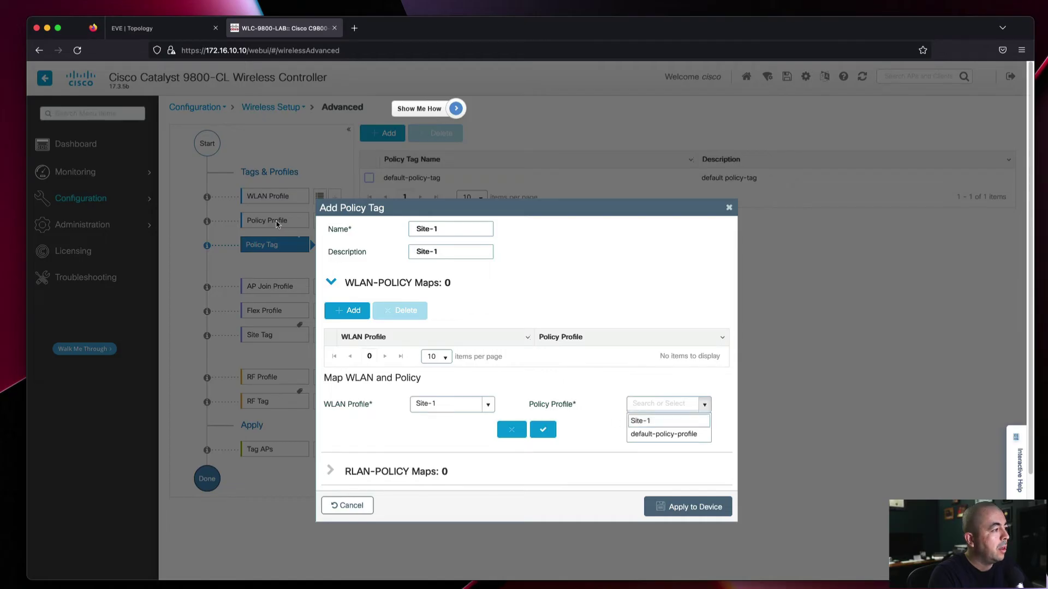
pyautogui.click(649, 422)
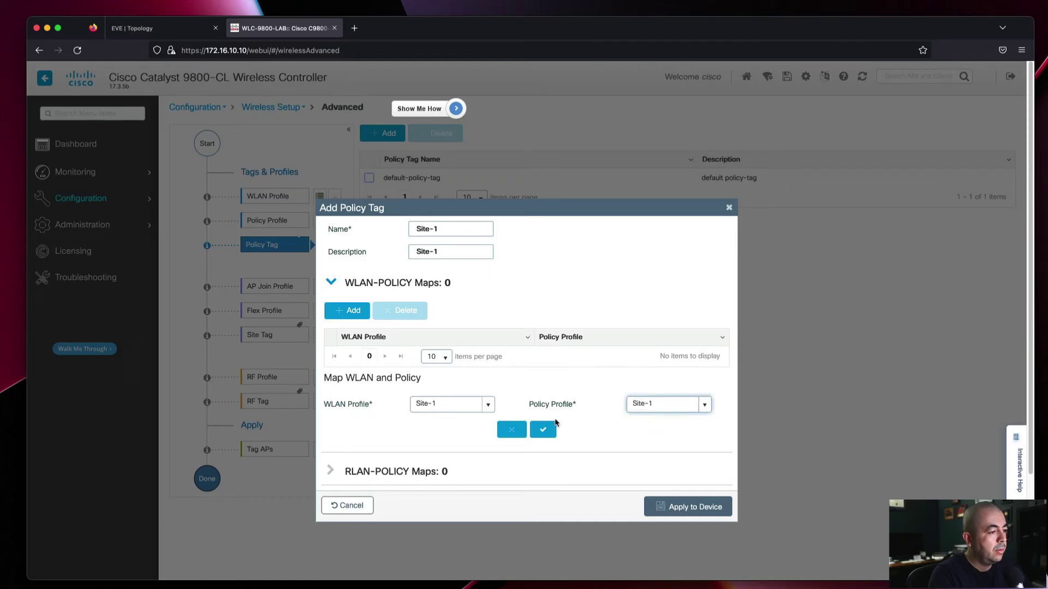
pyautogui.click(544, 429)
pyautogui.click(697, 451)
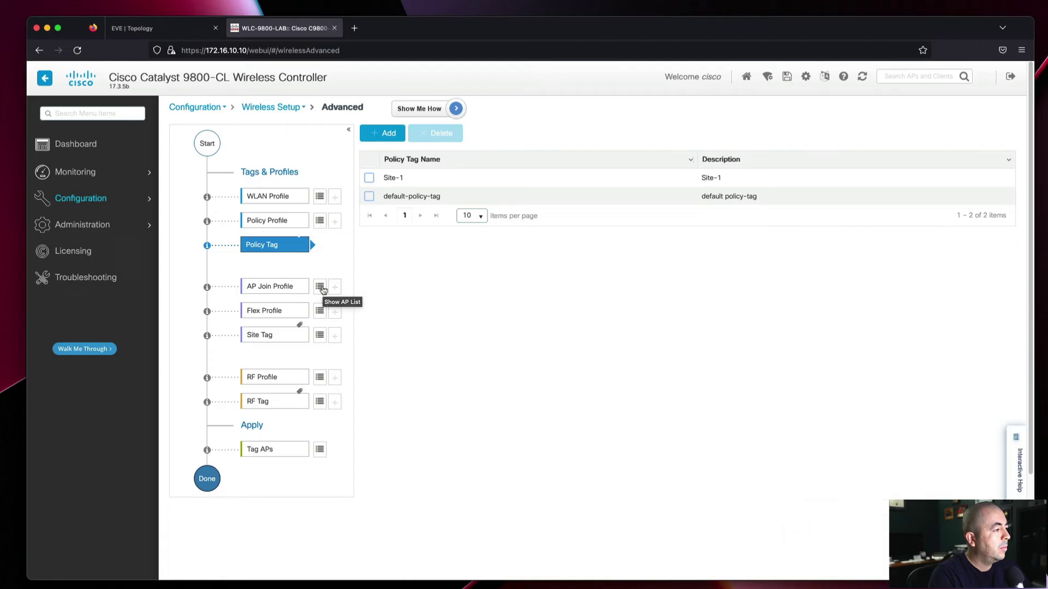
pyautogui.click(320, 287)
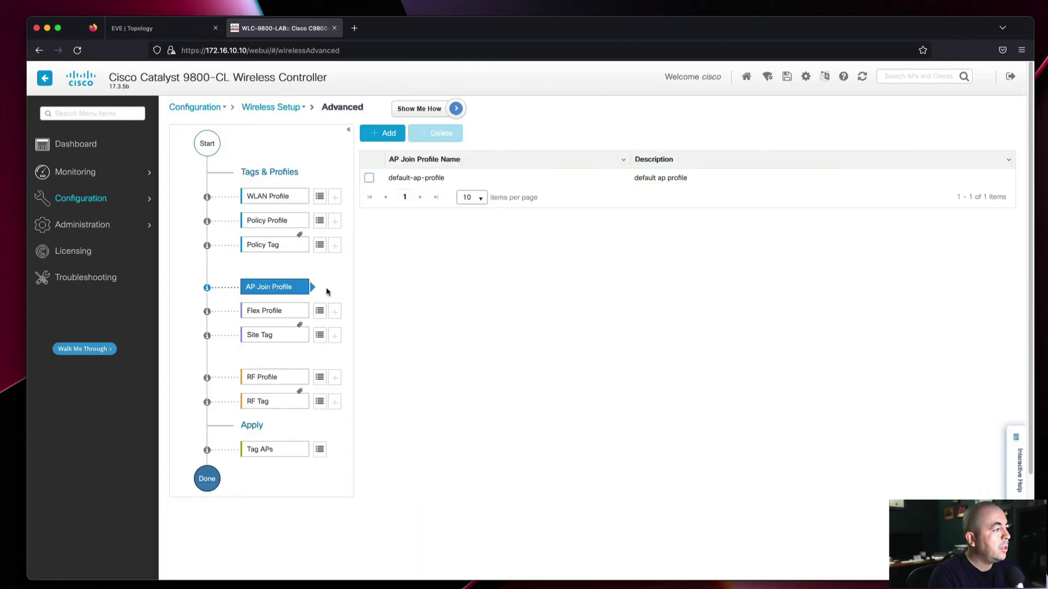
# Step: Add AP join profile Site-1, described Site-1, with NTP server 172.16.10.1, and apply it
pyautogui.click(399, 132)
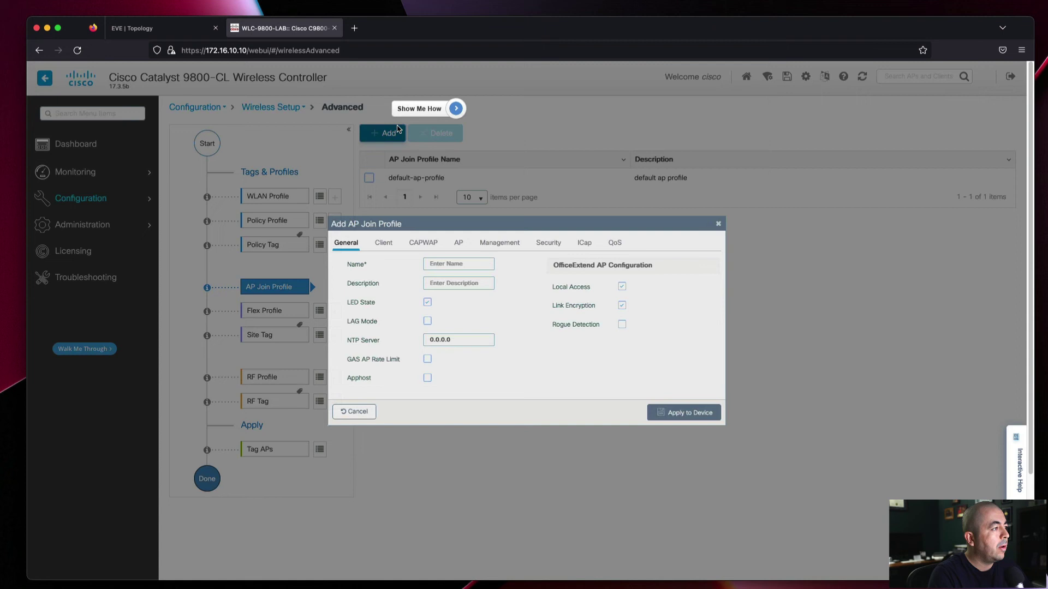
pyautogui.write('Site-1')
pyautogui.click(461, 276)
pyautogui.write('Site-1')
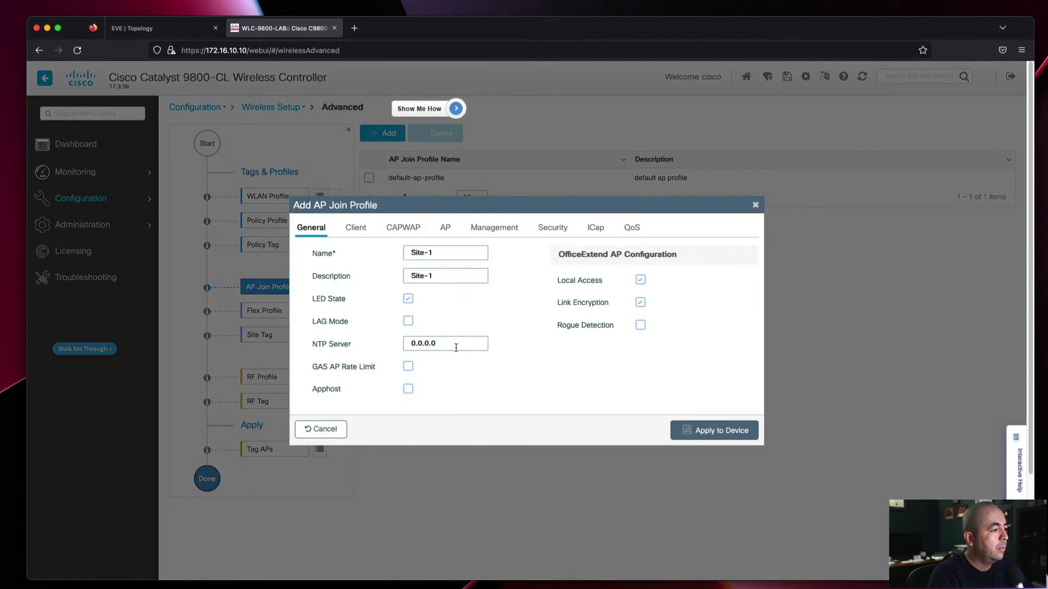
pyautogui.doubleClick(457, 344)
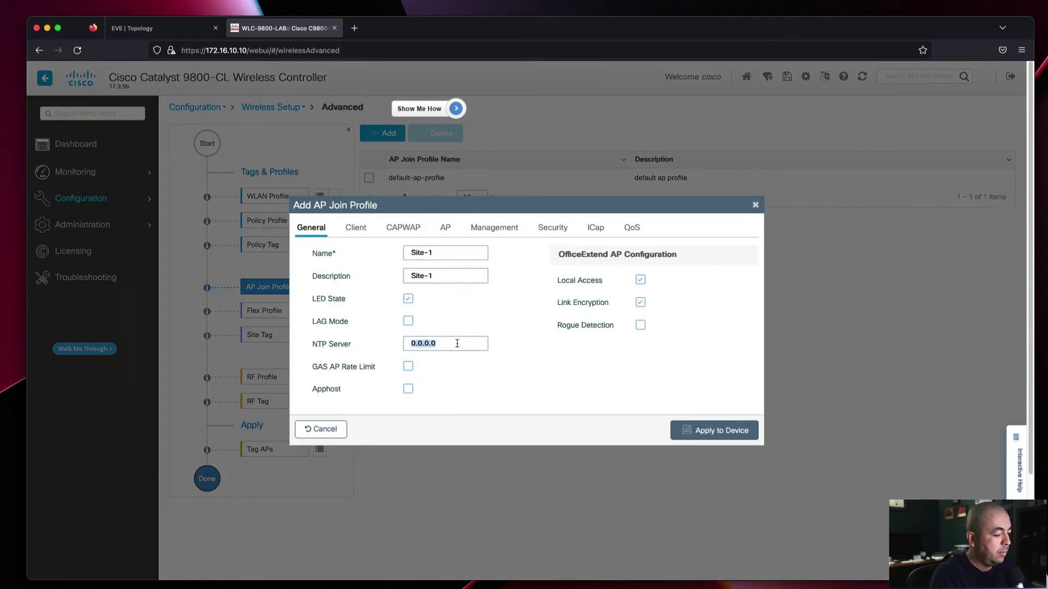
pyautogui.write('172.16.10.1')
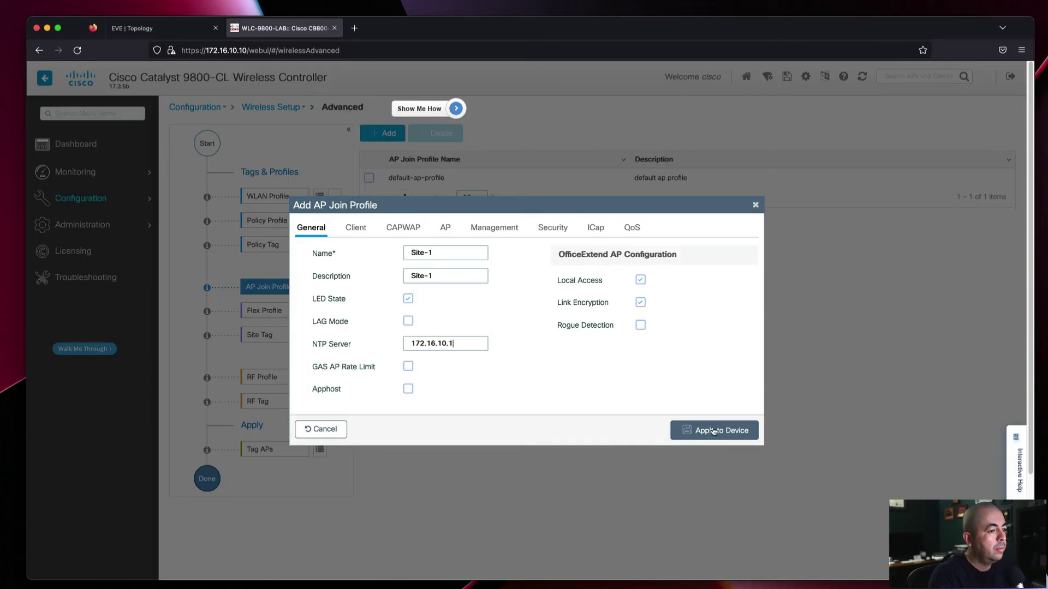
pyautogui.click(748, 434)
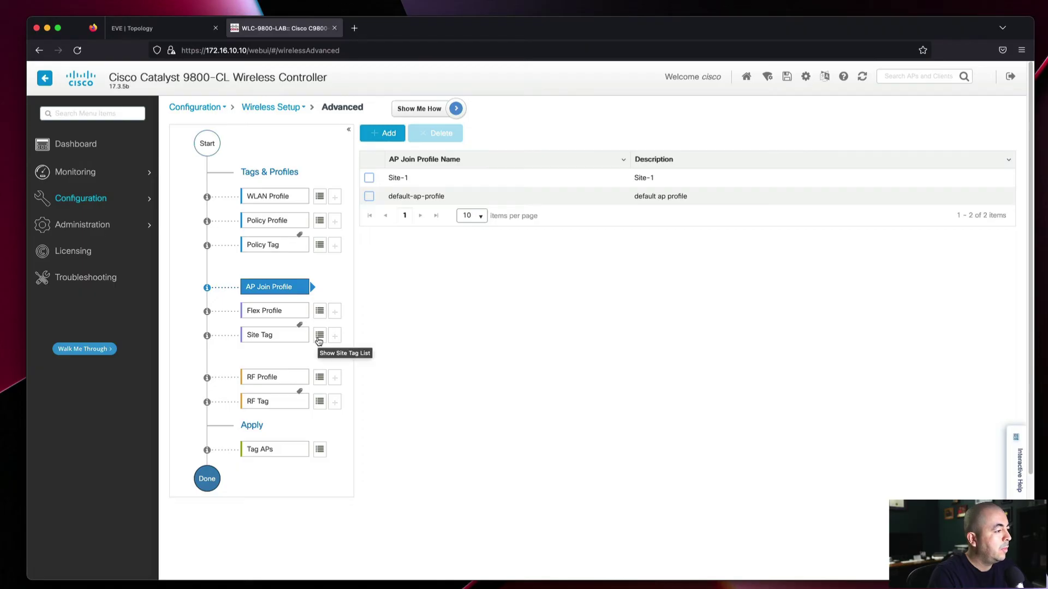
# Step: Create site tag Site-1, described Site-1, that uses the Site-1 AP join profile
pyautogui.click(319, 337)
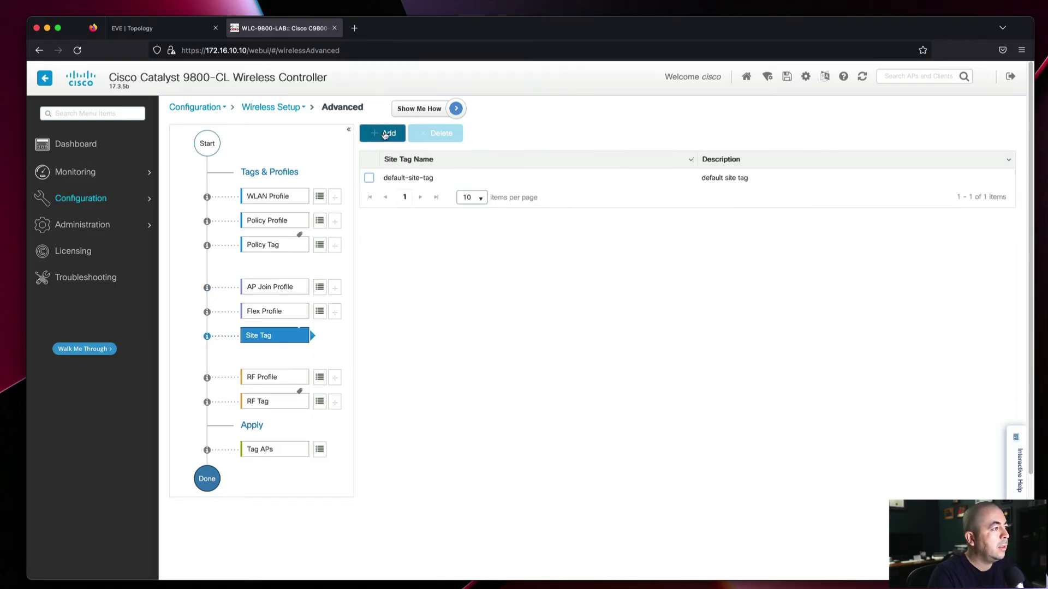
pyautogui.click(384, 133)
pyautogui.write('Site-1')
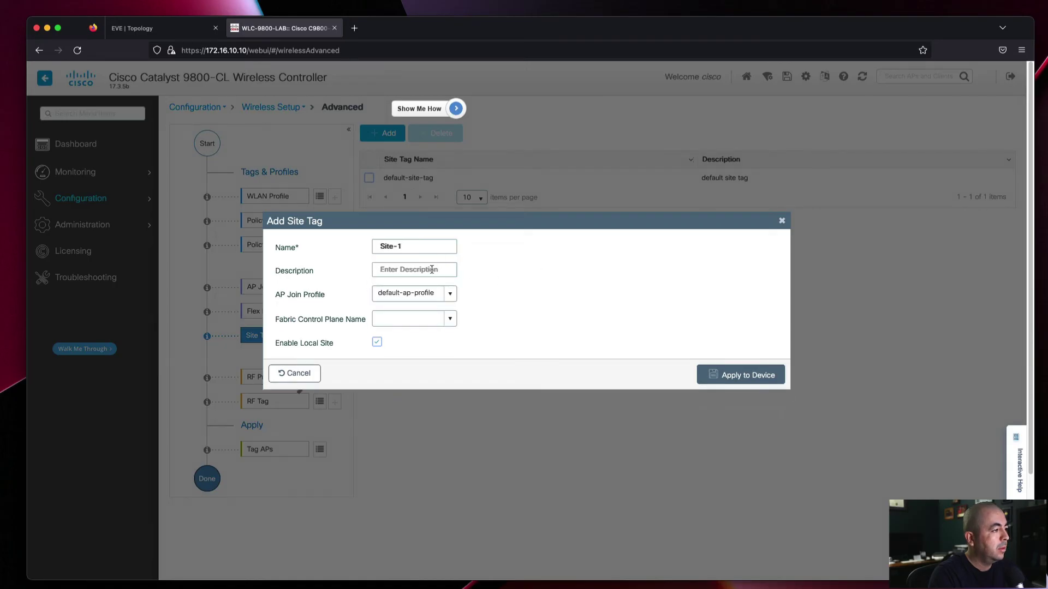
pyautogui.click(430, 271)
pyautogui.write('Site-1')
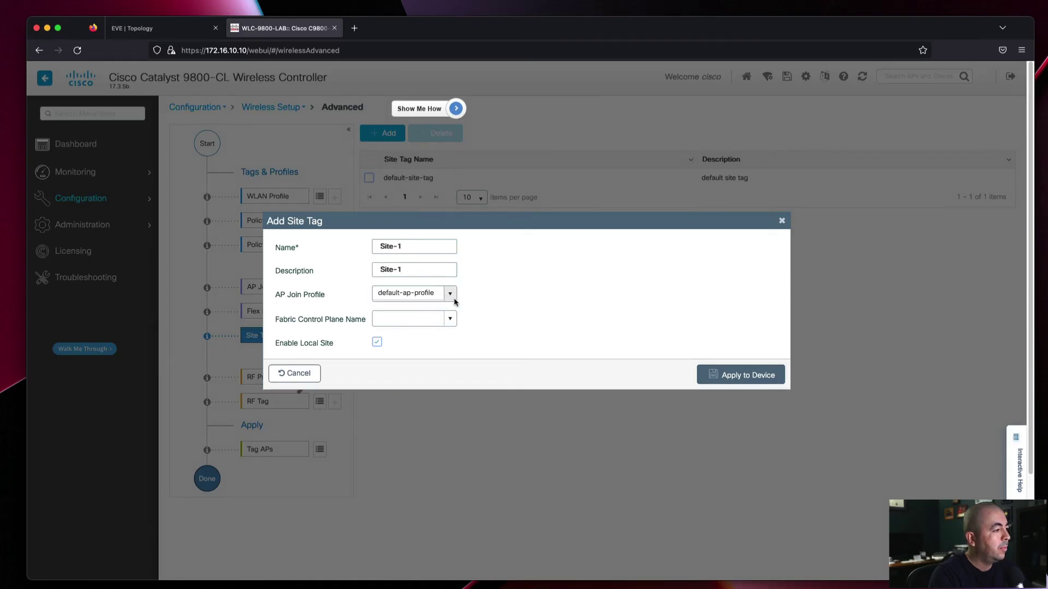
pyautogui.click(449, 293)
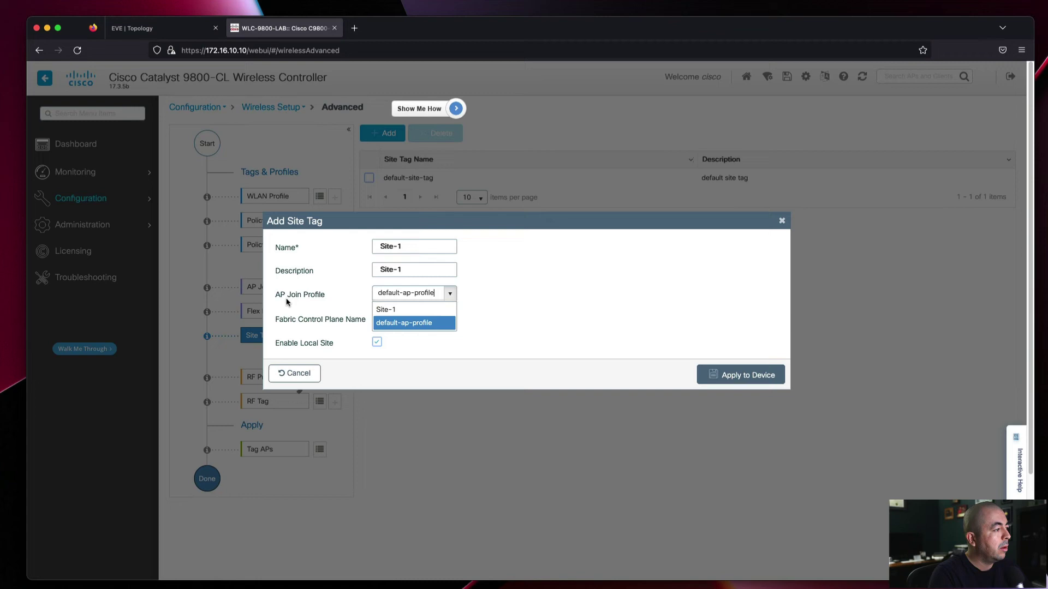
pyautogui.click(404, 310)
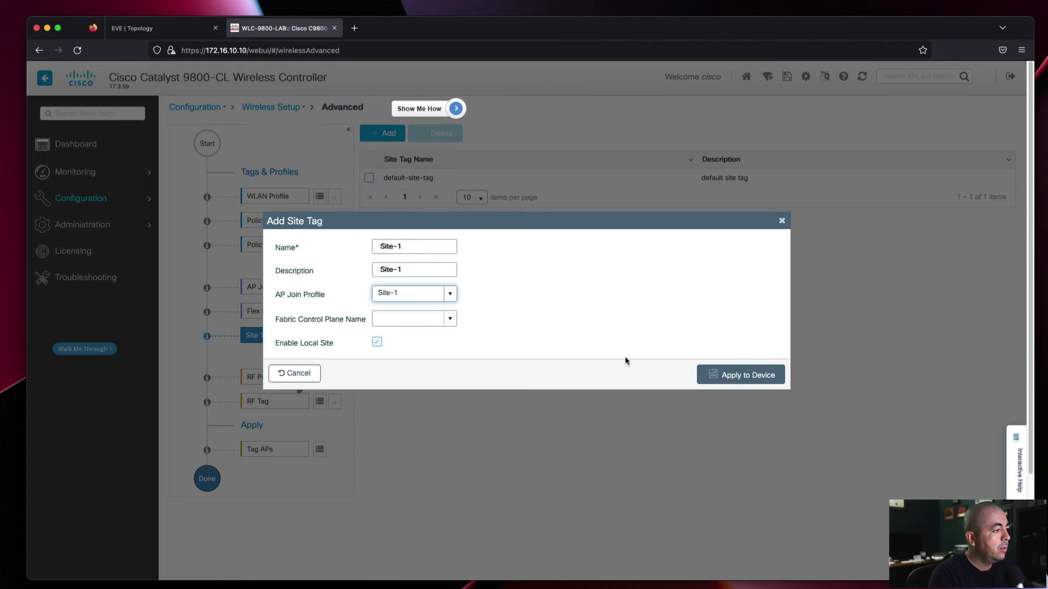
pyautogui.click(760, 374)
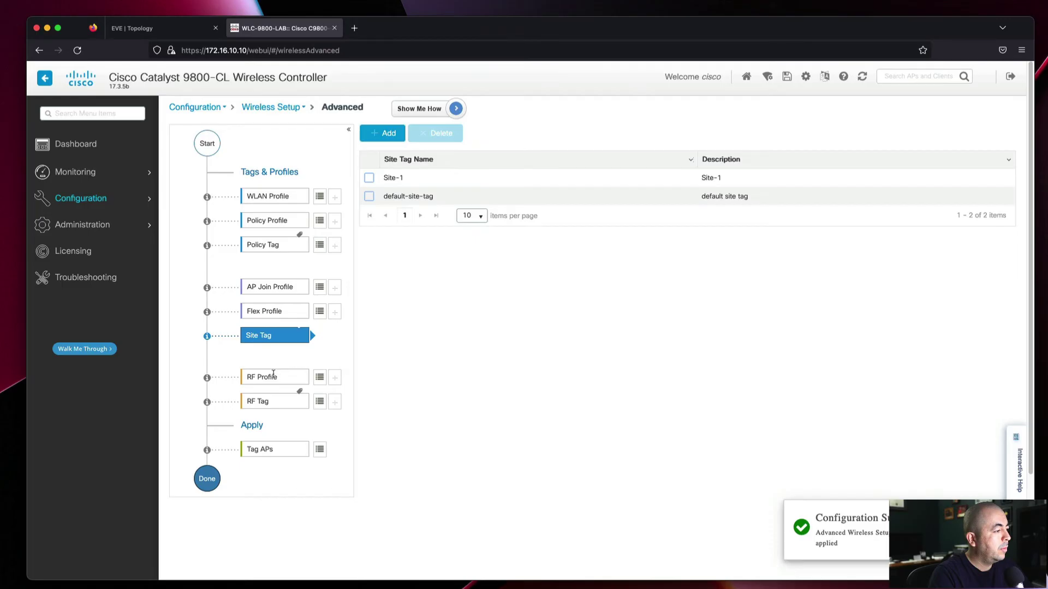
# Step: Start a new RF tag named Site-1 with description Site-1
pyautogui.click(320, 378)
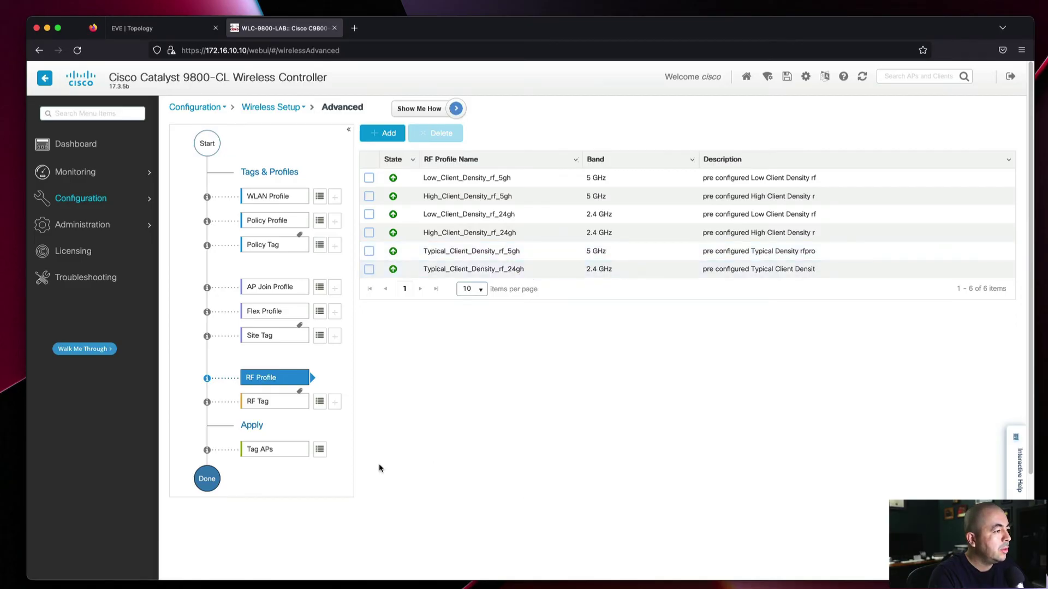
pyautogui.click(319, 404)
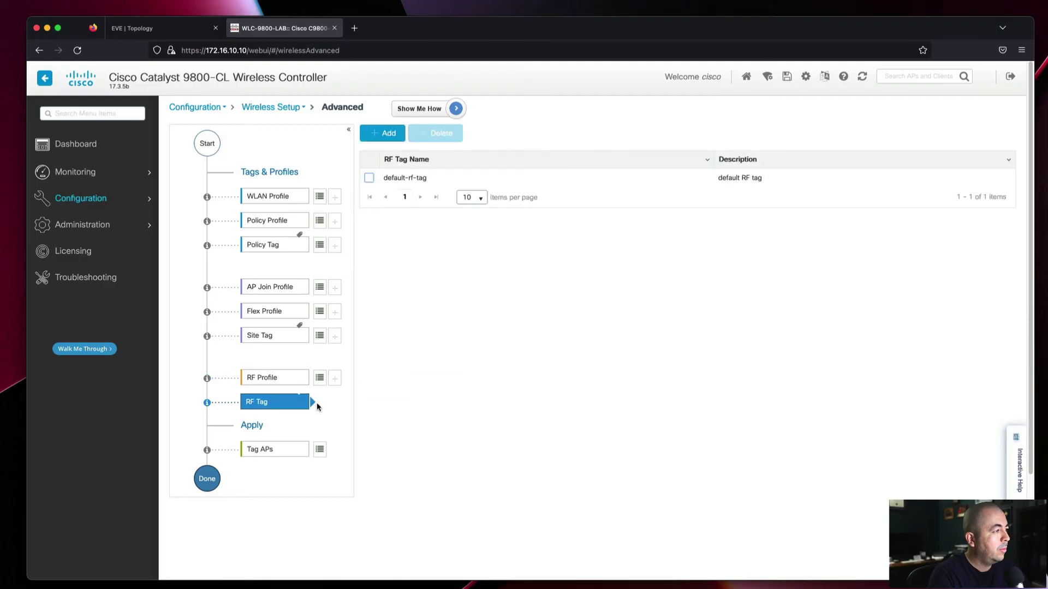
pyautogui.click(385, 133)
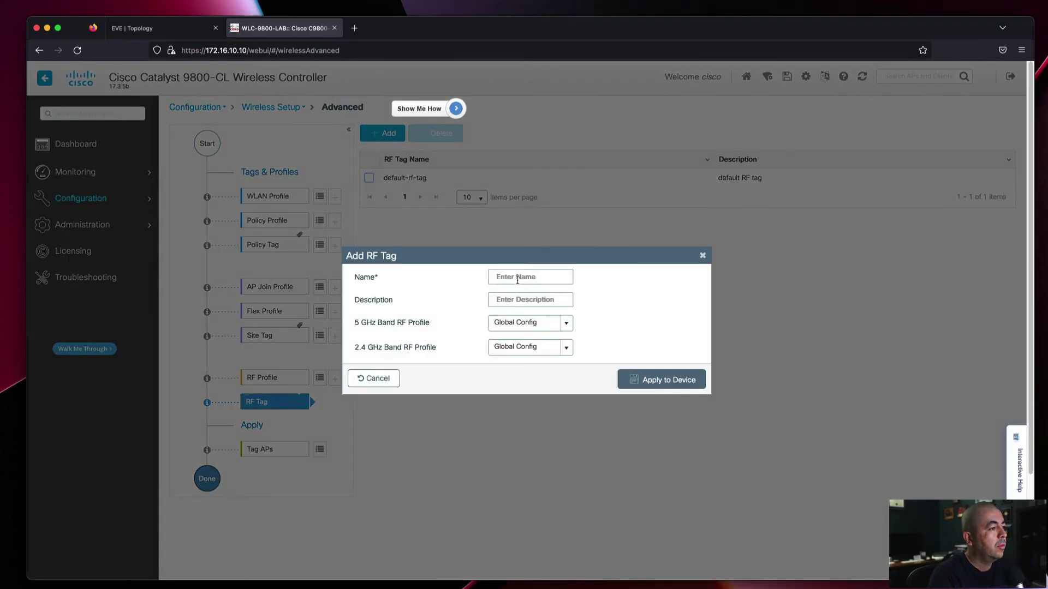
pyautogui.write('Site-1')
pyautogui.click(539, 299)
pyautogui.write('Site-1')
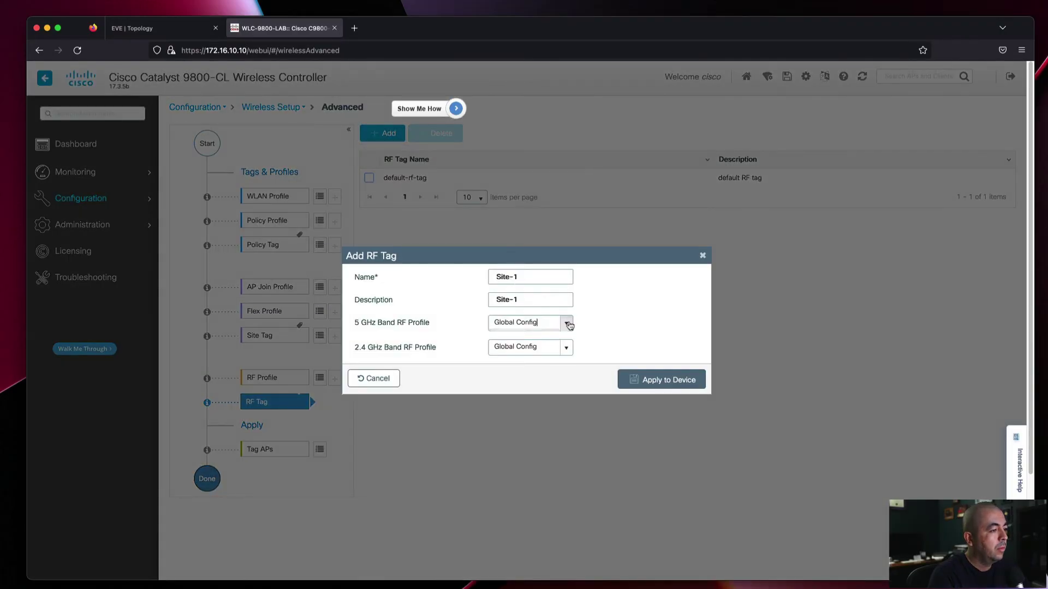
# Step: Set both 5 GHz and 2.4 GHz RF profiles to Typical_Client_Density and save the RF tag
pyautogui.click(566, 323)
pyautogui.scroll(-1, 554, 371)
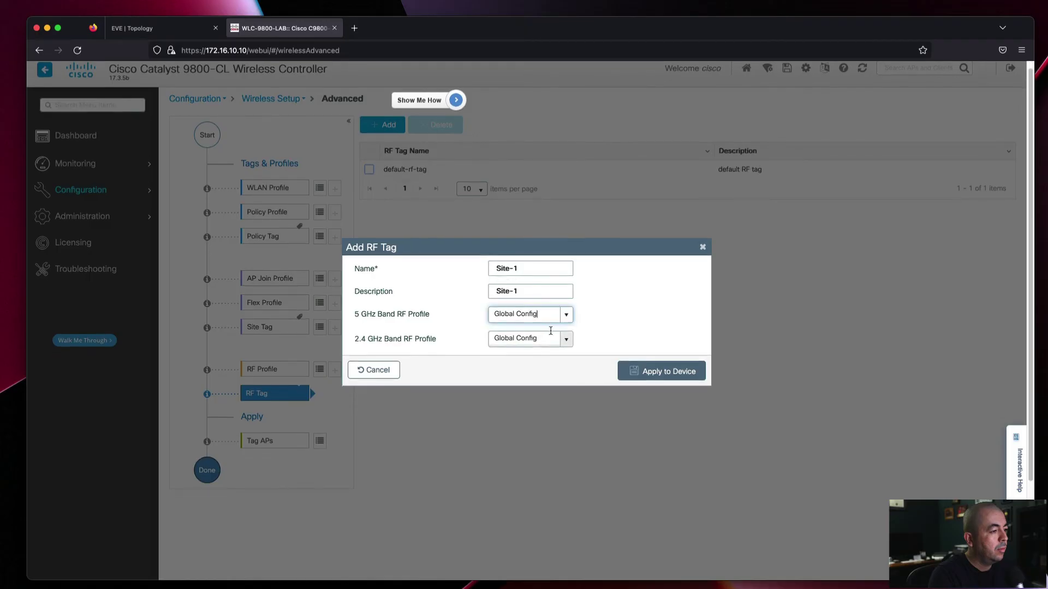
pyautogui.click(565, 319)
pyautogui.click(532, 372)
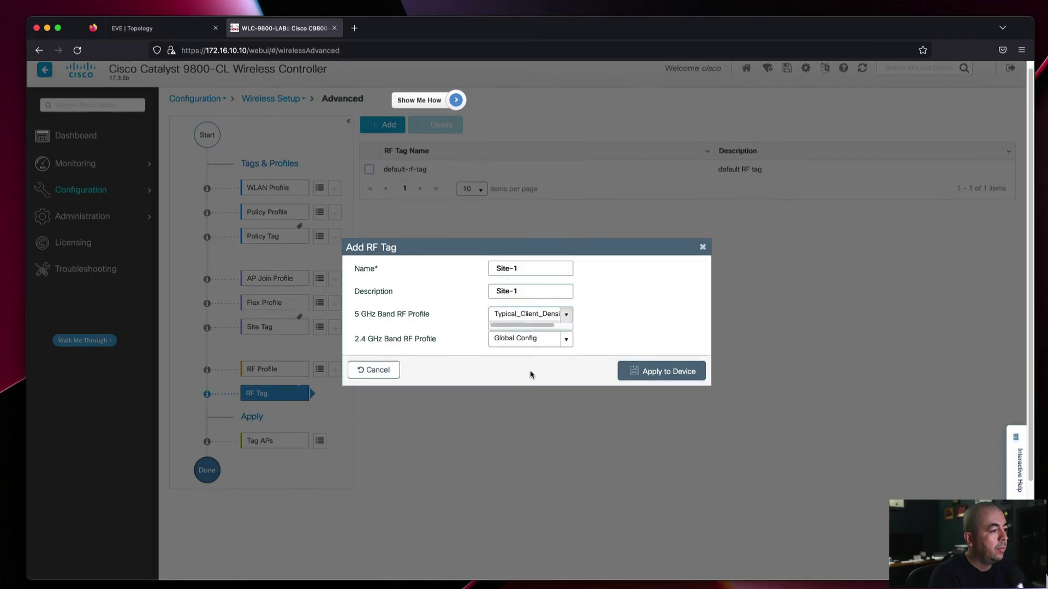
pyautogui.click(563, 341)
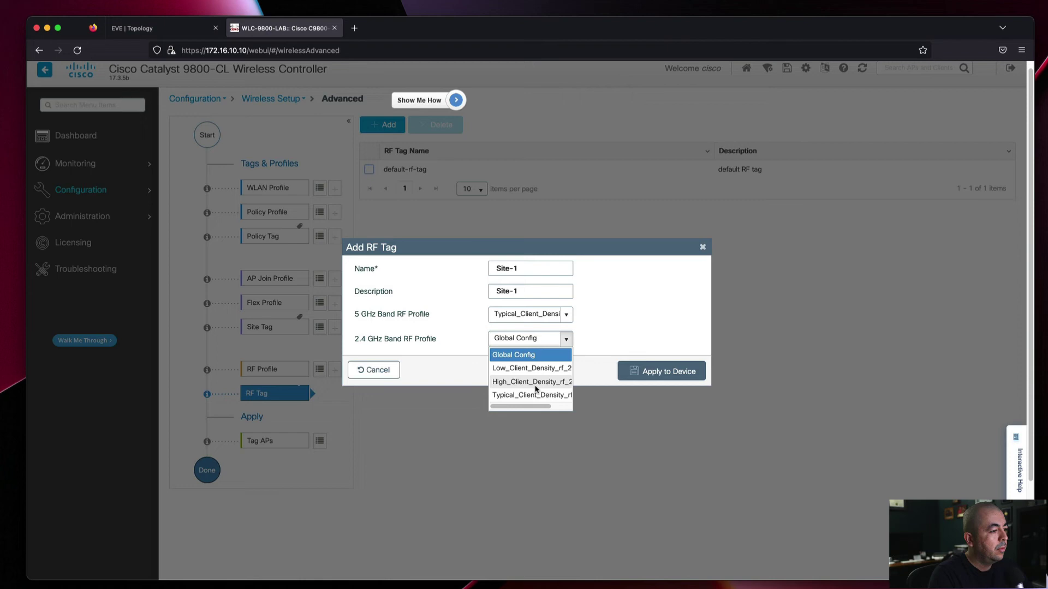
pyautogui.click(531, 395)
pyautogui.click(633, 371)
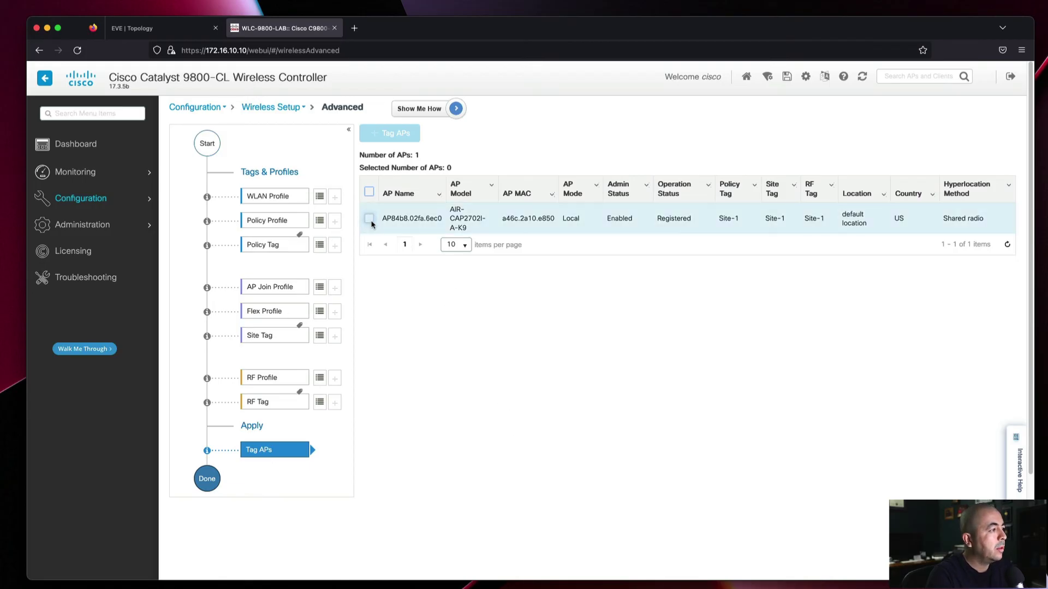
# Step: Assign Site-1 as the policy, site and RF tag of the selected access point
pyautogui.click(370, 220)
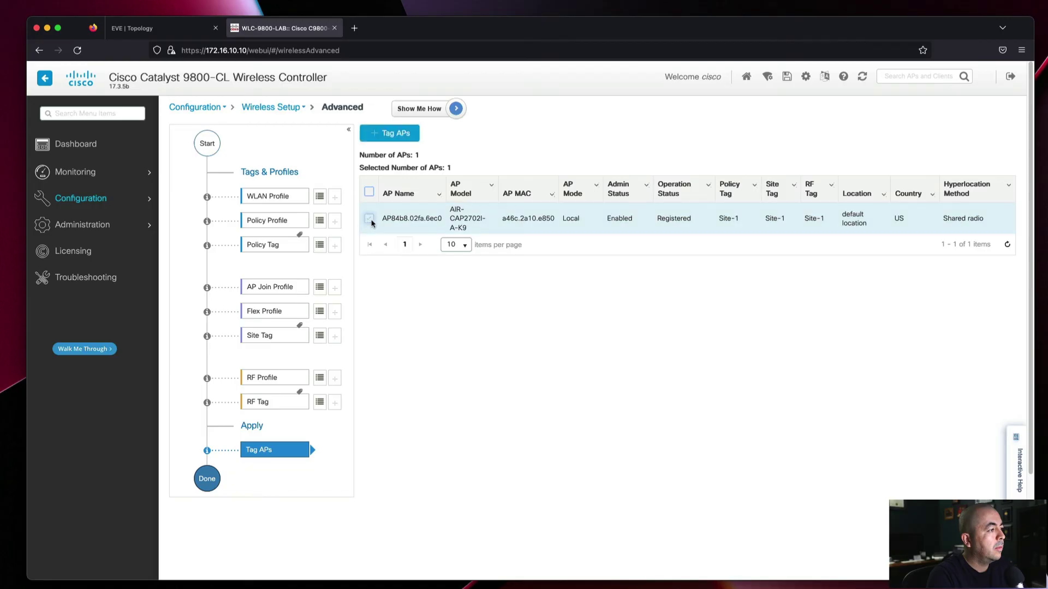
pyautogui.click(390, 134)
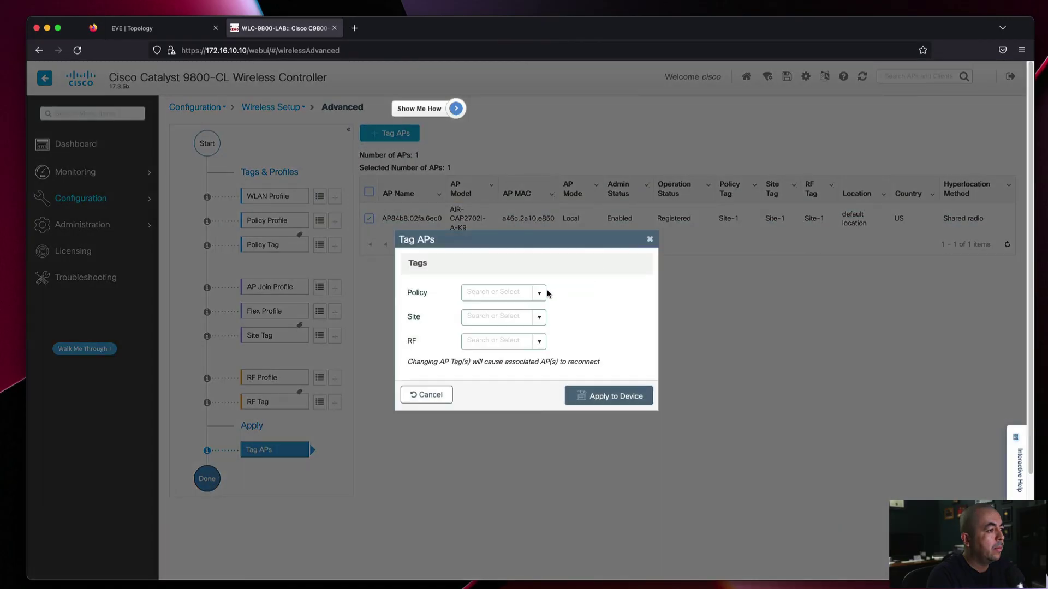
pyautogui.click(539, 293)
pyautogui.click(506, 308)
pyautogui.click(499, 319)
pyautogui.click(494, 332)
pyautogui.click(538, 342)
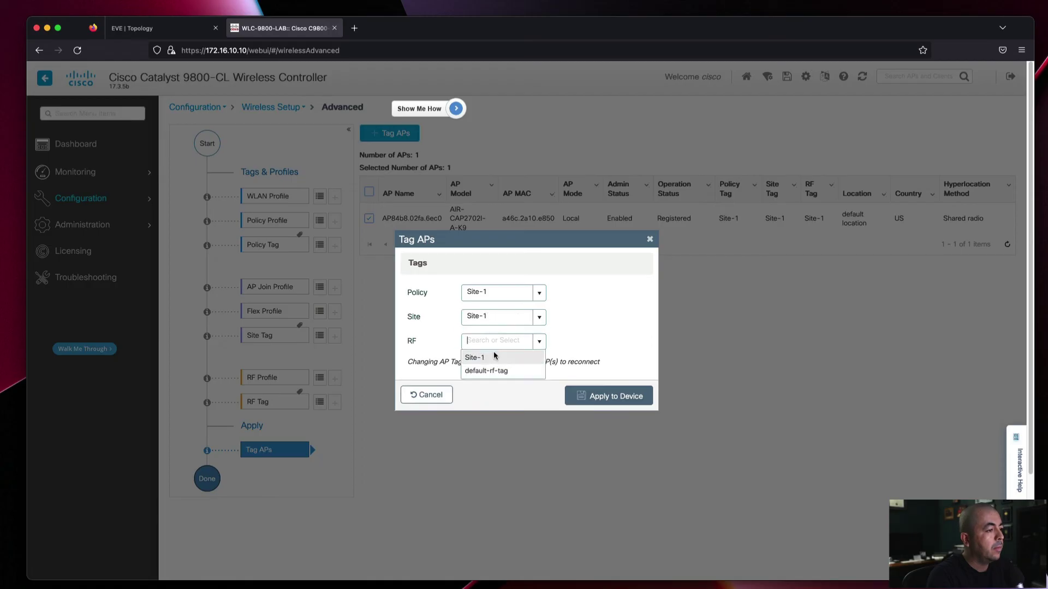
pyautogui.click(481, 358)
pyautogui.click(608, 398)
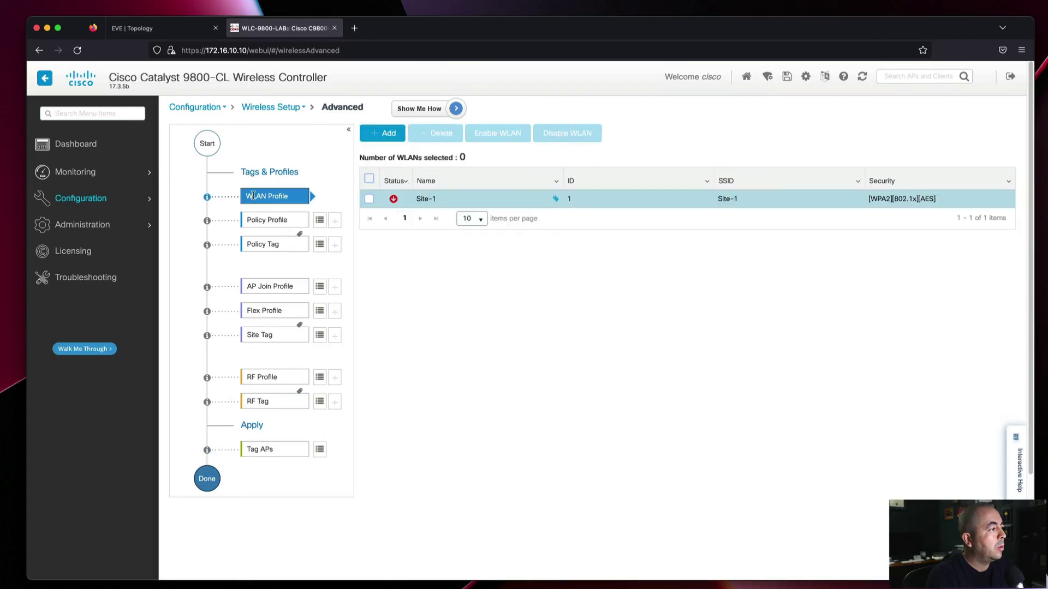
# Step: In the Site-1 WLAN's Layer2 security, enable PSK, disable 802.1x, and begin entering the pre-shared key
pyautogui.click(427, 201)
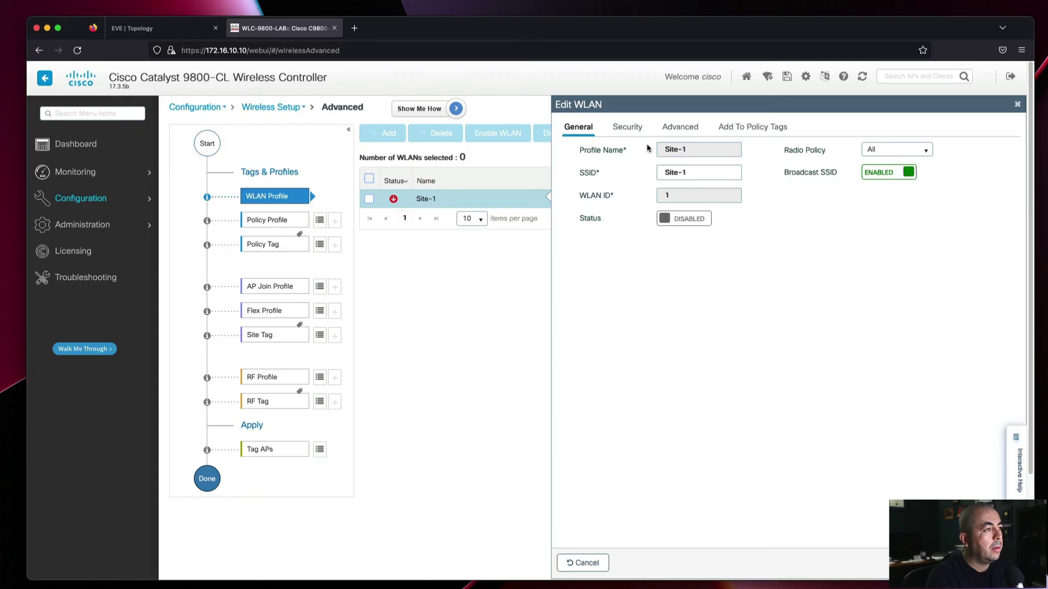
pyautogui.click(629, 129)
pyautogui.scroll(-1, 748, 443)
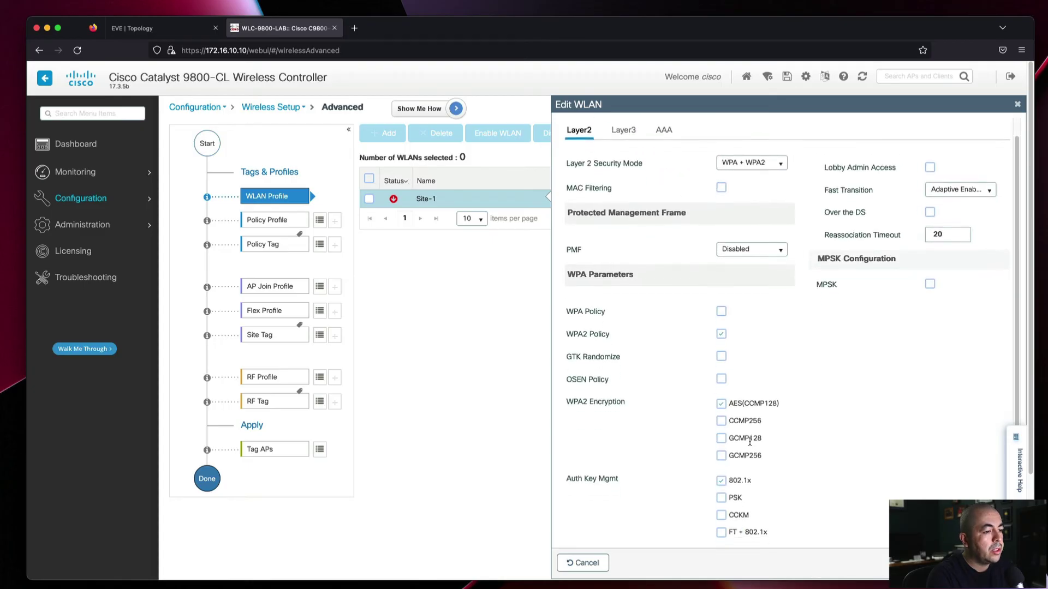
pyautogui.click(721, 496)
pyautogui.click(721, 479)
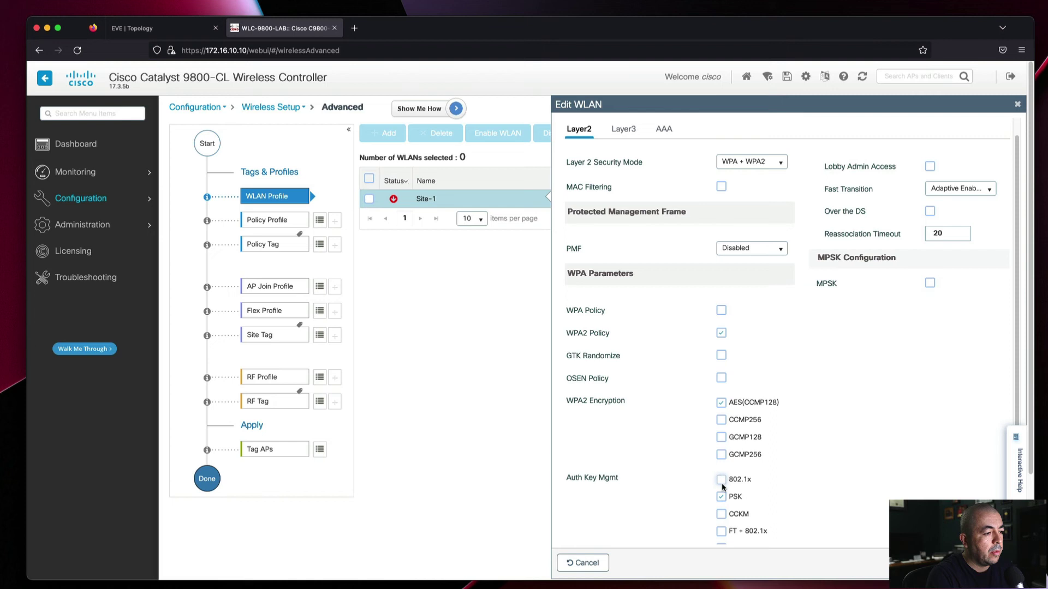
pyautogui.scroll(-4, 824, 469)
pyautogui.scroll(-3, 824, 475)
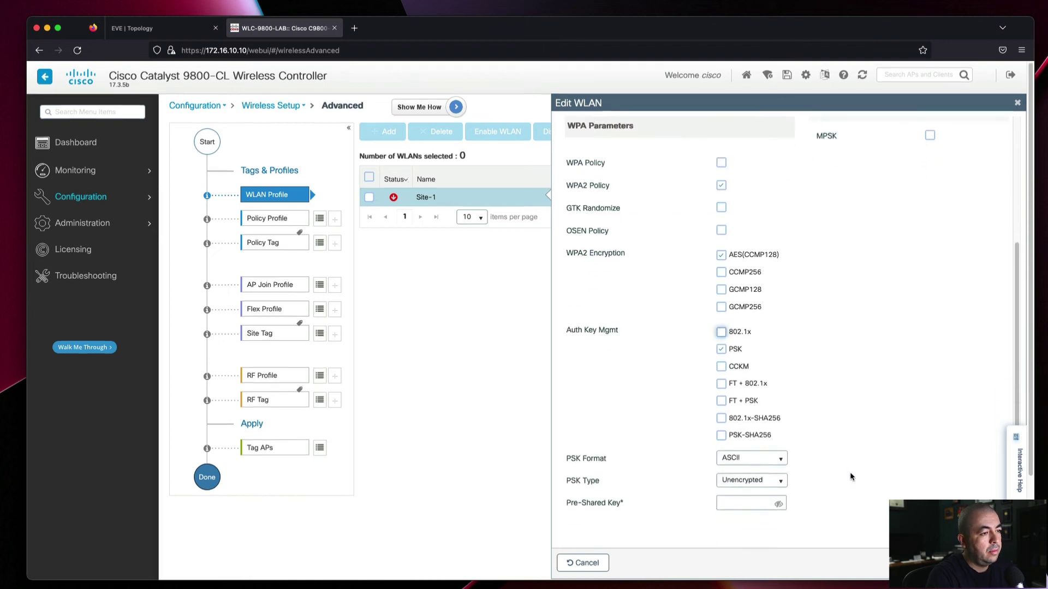
pyautogui.click(752, 503)
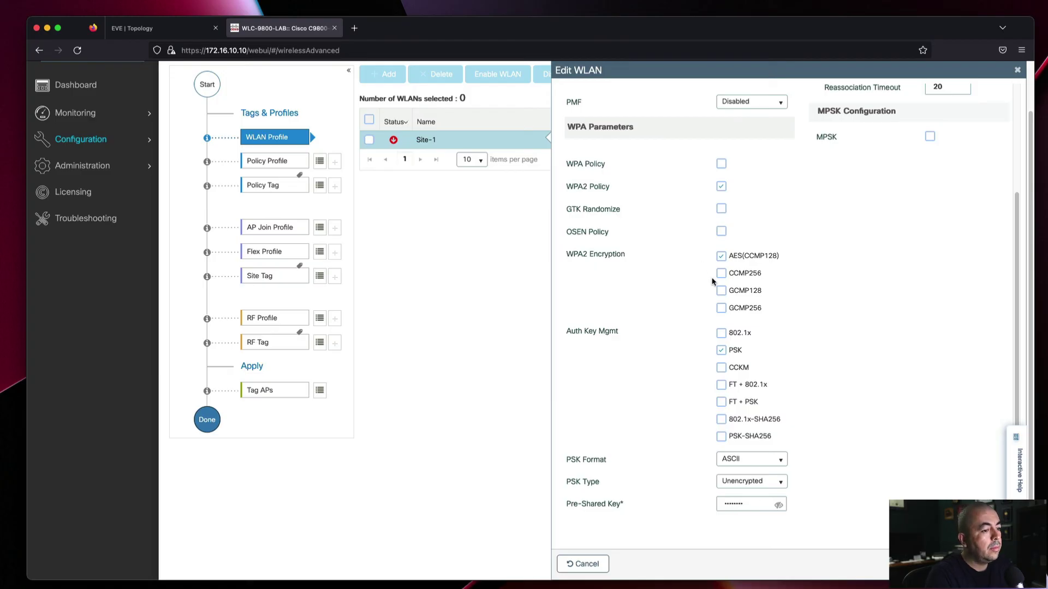
# Step: Save the PSK security changes, then set the Site-1 WLAN status to ENABLED and apply
pyautogui.click(973, 564)
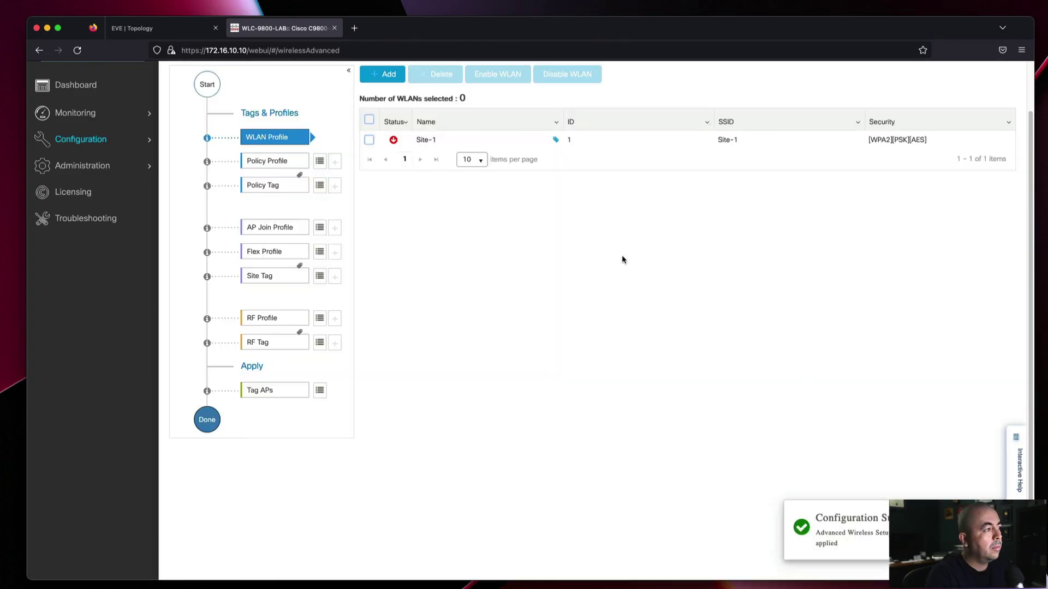
pyautogui.click(423, 141)
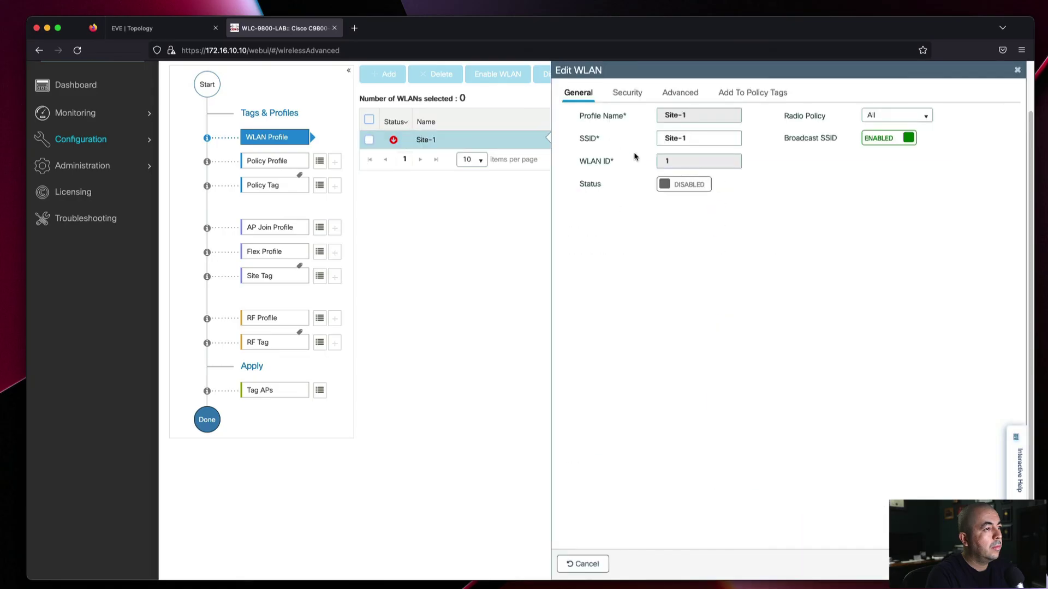
pyautogui.click(682, 185)
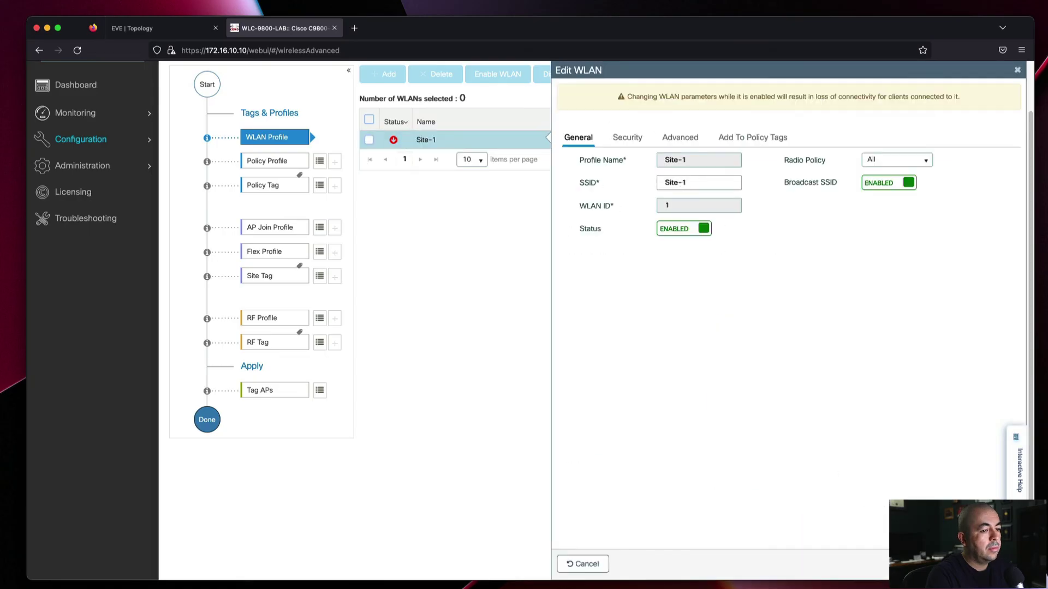
pyautogui.click(974, 563)
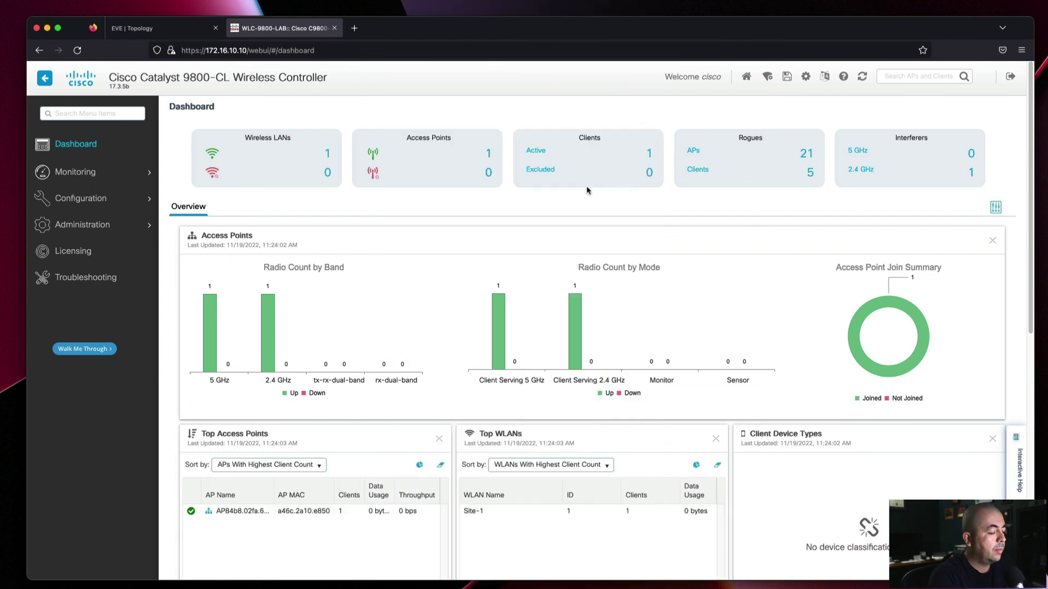
# Step: List the active clients and open the connected client's 360 View details
pyautogui.click(649, 155)
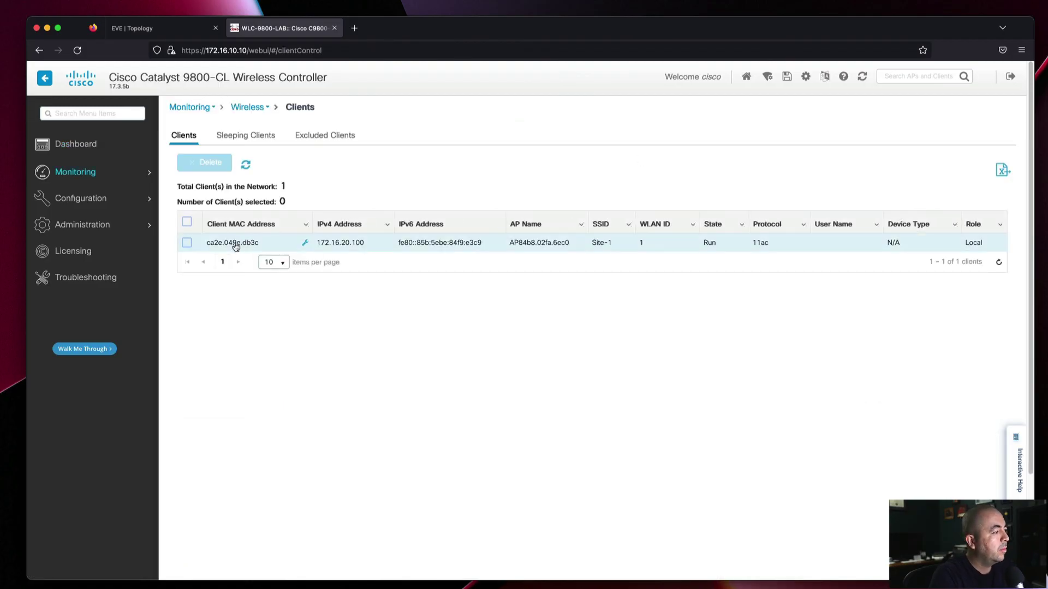
pyautogui.click(235, 243)
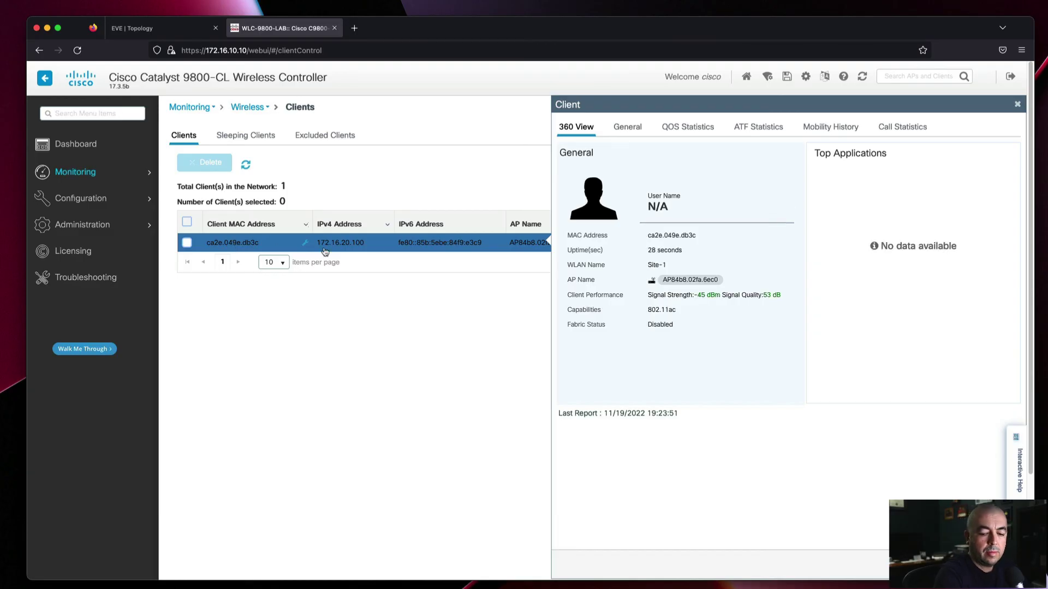
# Step: On the switch, run show ip dhcp binding and ping 172.16.20.100
pyautogui.press('super+Tab')
pyautogui.write('show ip dh')
pyautogui.press('Tab')
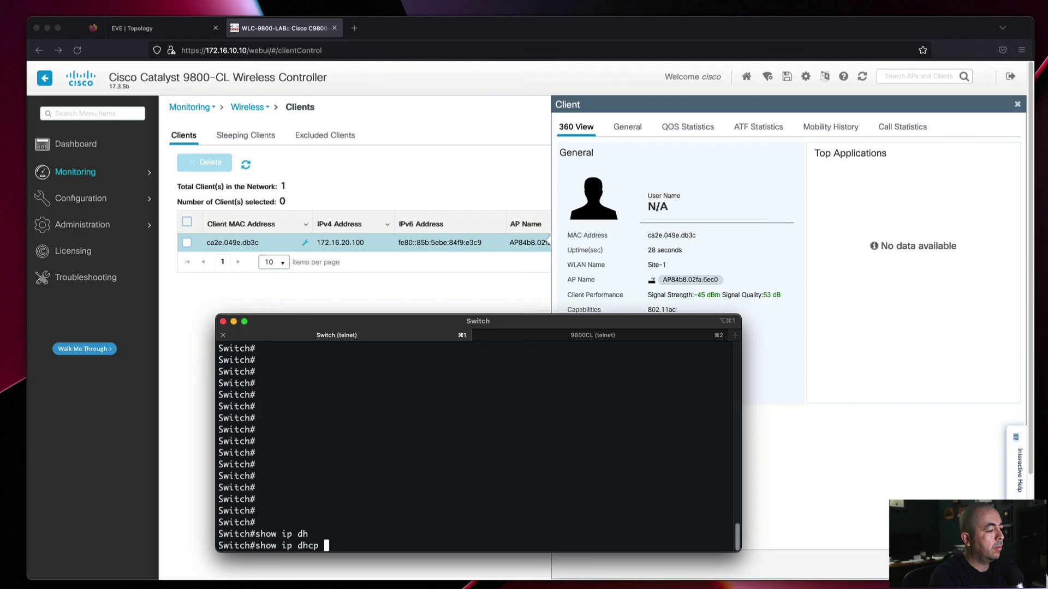
pyautogui.write('bin')
pyautogui.press('Tab')
pyautogui.press('Return')
pyautogui.press('Return')
pyautogui.press('Return')
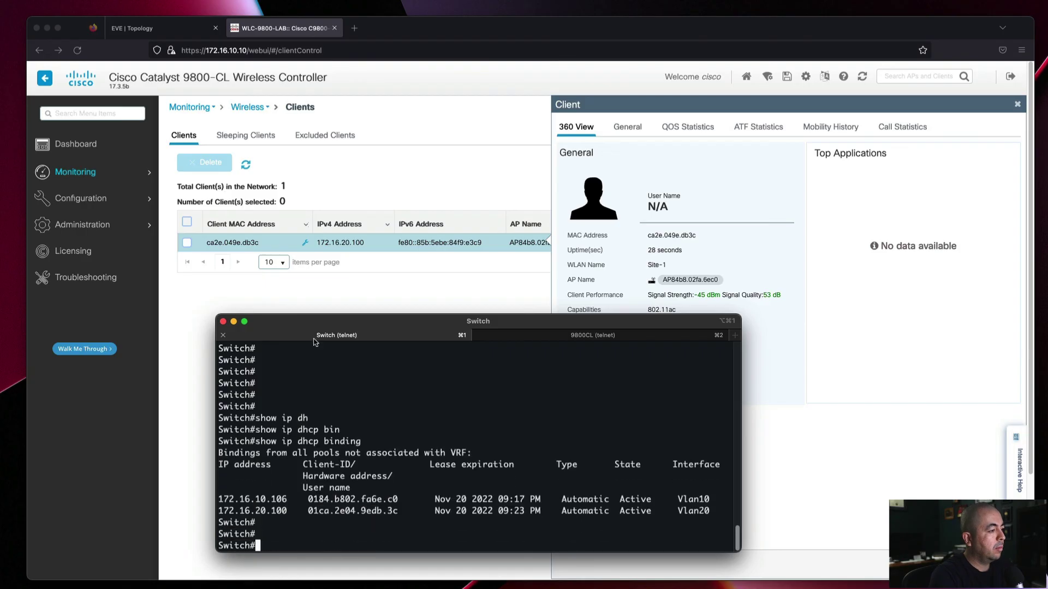
pyautogui.write('ping 1')
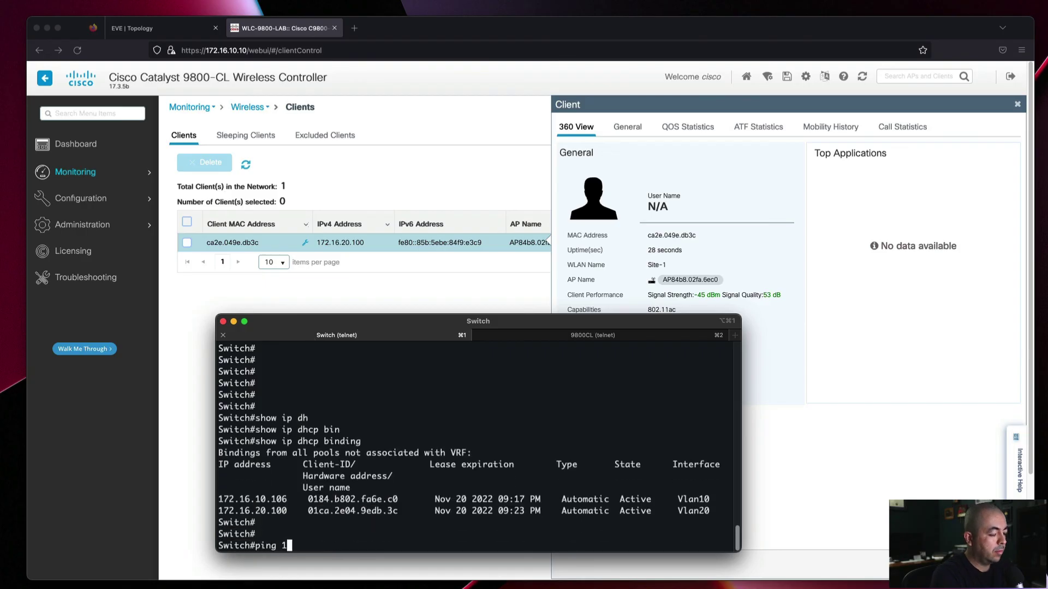
pyautogui.write('72.16.20')
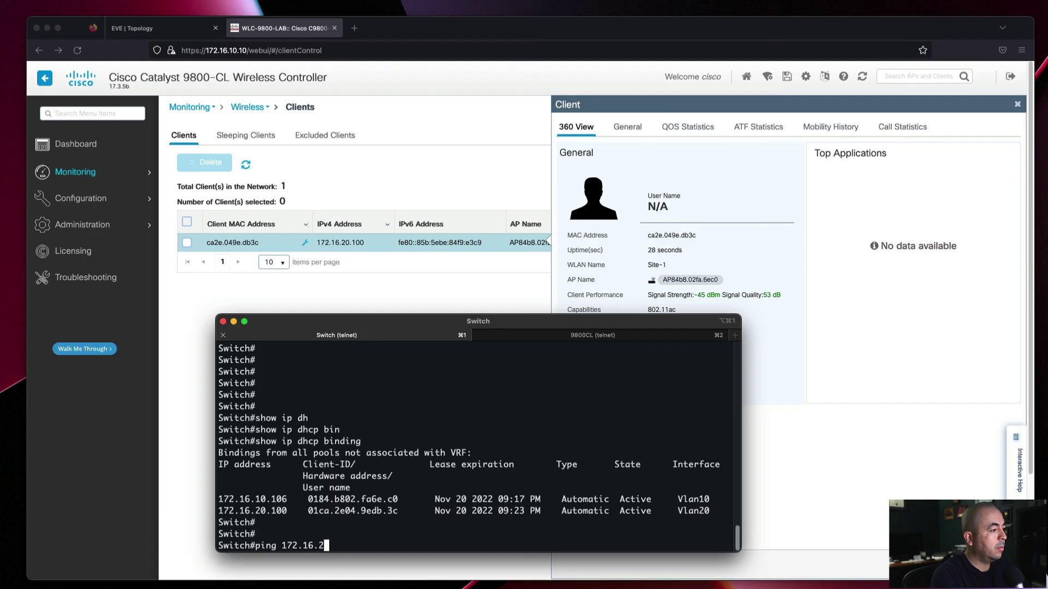
pyautogui.write('.100')
pyautogui.press('Return')
pyautogui.press('Return')
pyautogui.press('Return')
pyautogui.press('Return')
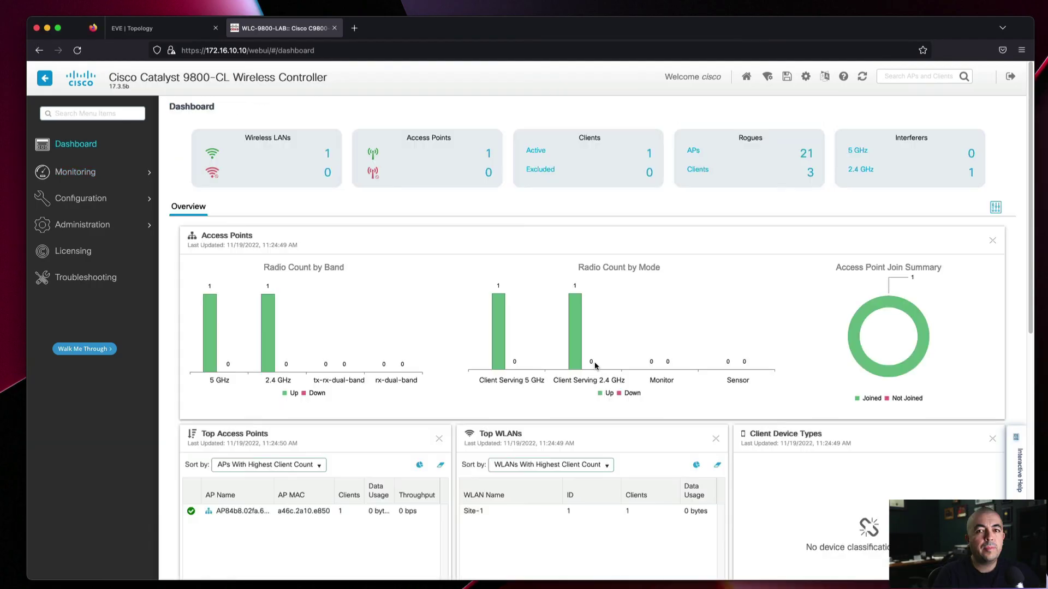